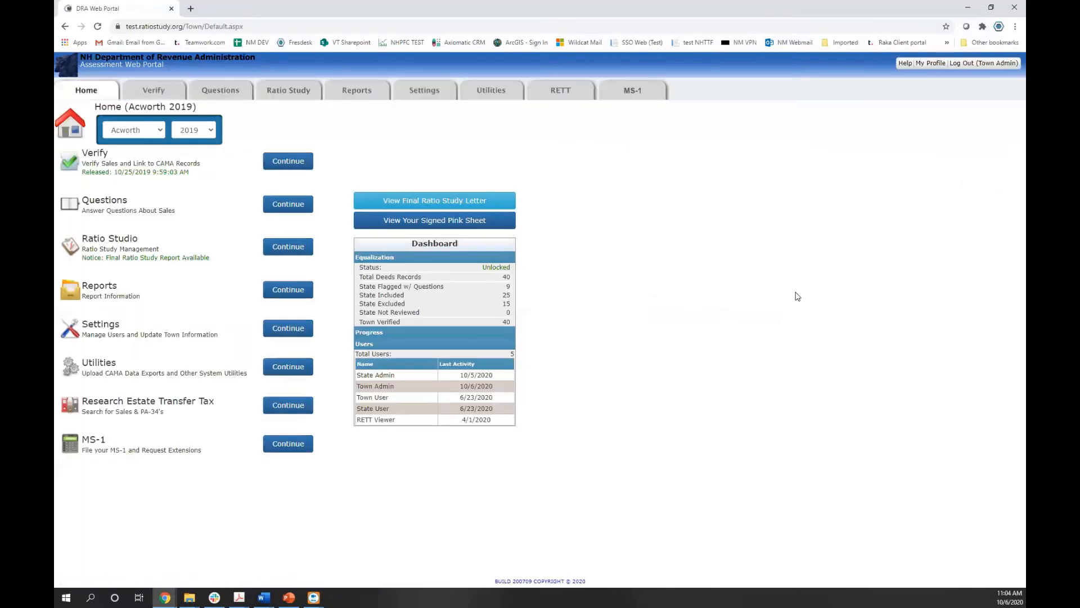
# Switch the home page to the 2020 year, keeping Acworth as the town
pyautogui.click(207, 131)
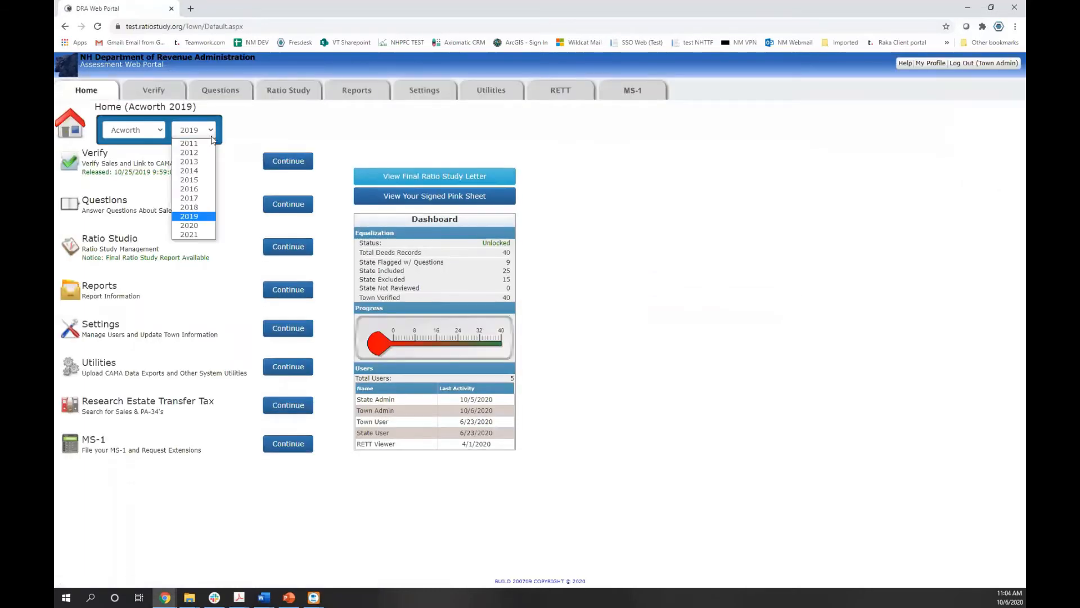
pyautogui.click(203, 225)
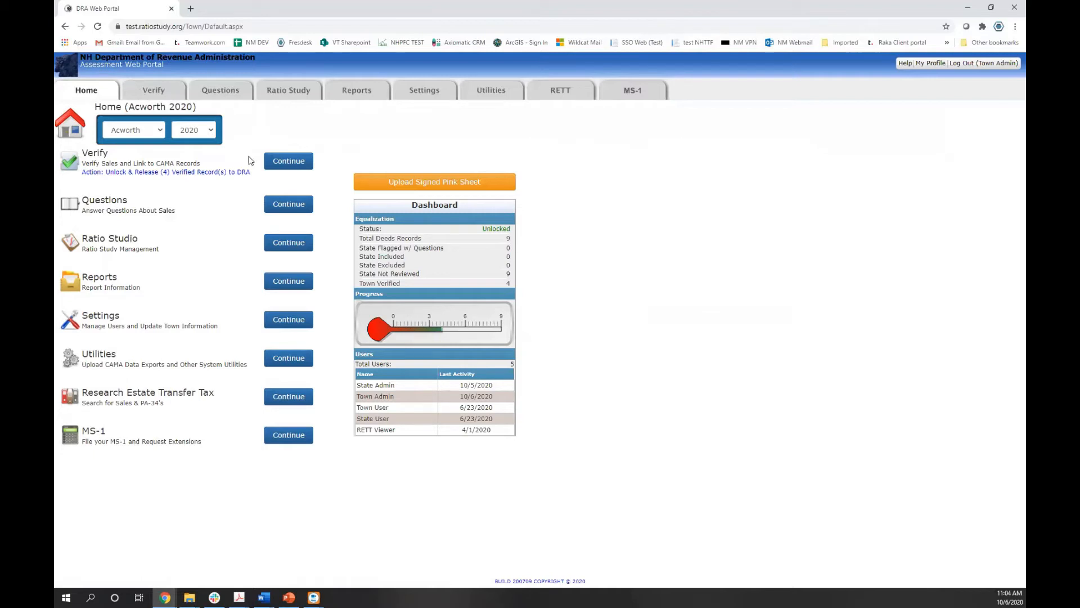
pyautogui.moveTo(95, 212); pyautogui.dragTo(134, 212)
pyautogui.click(133, 212)
pyautogui.click(160, 130)
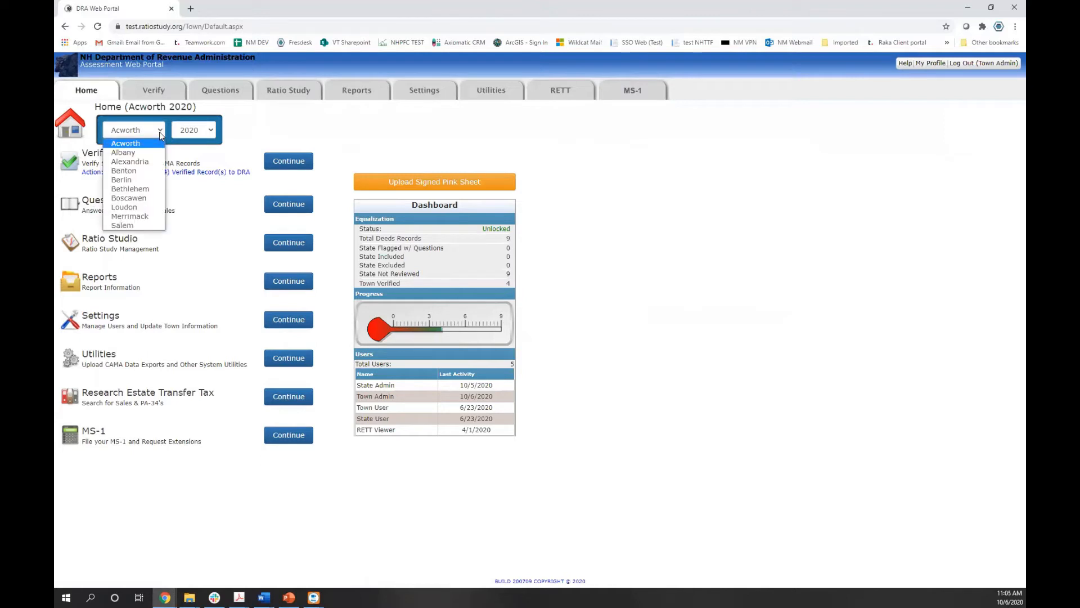
pyautogui.click(160, 134)
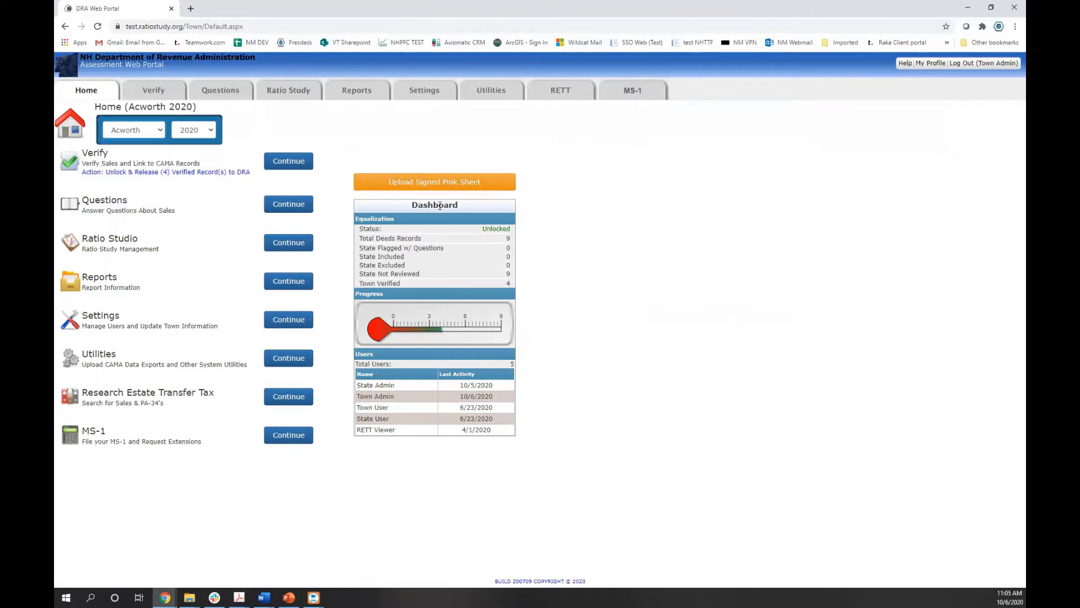
# Point out the dashboard's deed record counts, including the 4 town-verified records
pyautogui.moveTo(507, 239); pyautogui.dragTo(513, 243)
pyautogui.click(514, 244)
pyautogui.doubleClick(508, 283)
# Start verifying Acworth 2020 sales and filter the list from Show Only Verified to Show Only Pre-Excluded
pyautogui.click(285, 162)
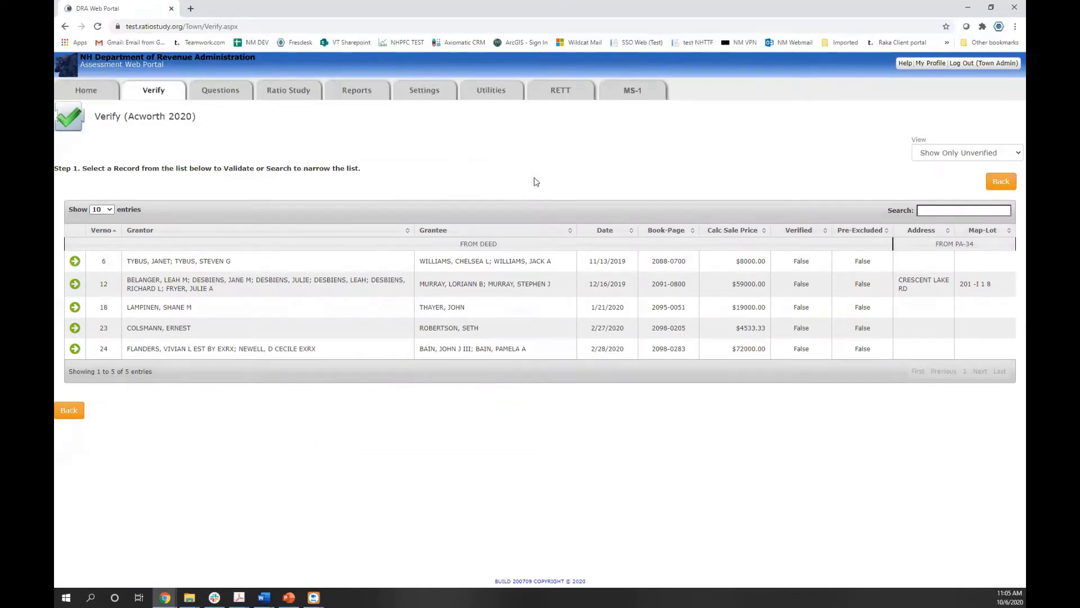
pyautogui.click(1013, 155)
pyautogui.click(1013, 154)
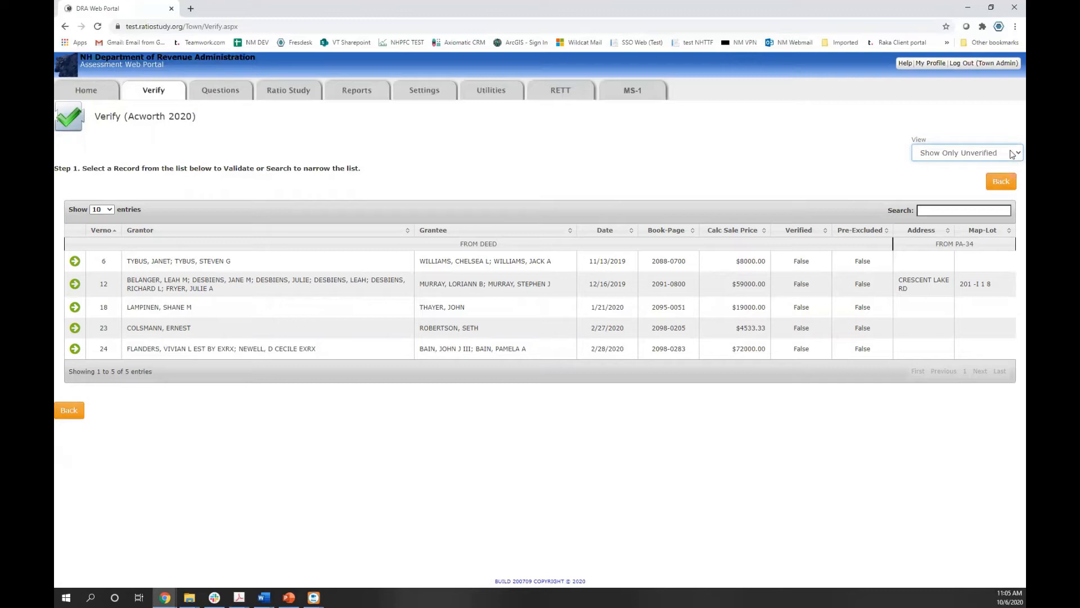
pyautogui.click(1012, 154)
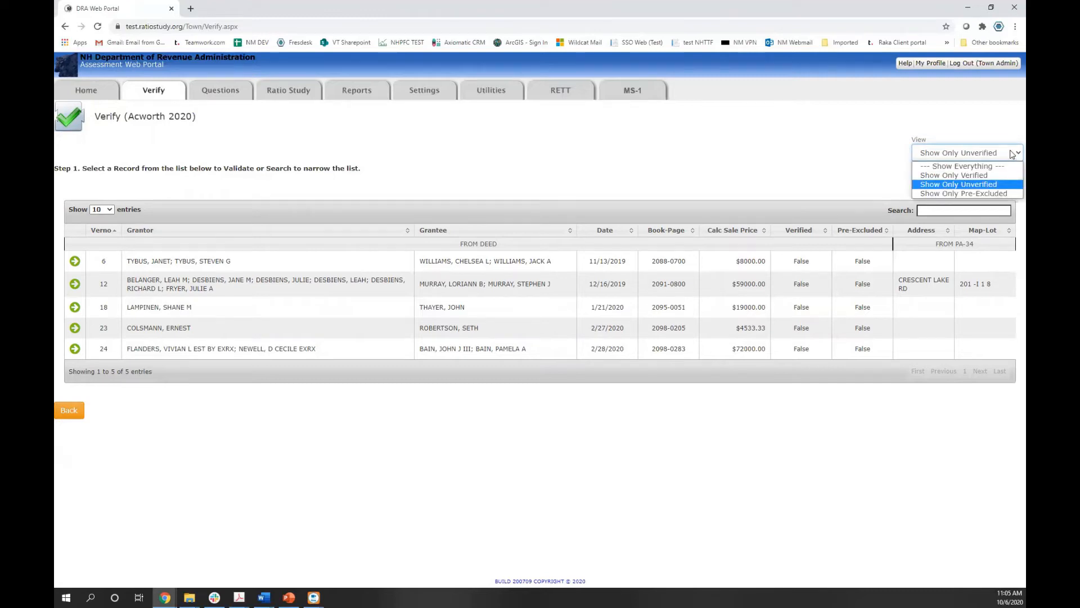
pyautogui.click(1000, 175)
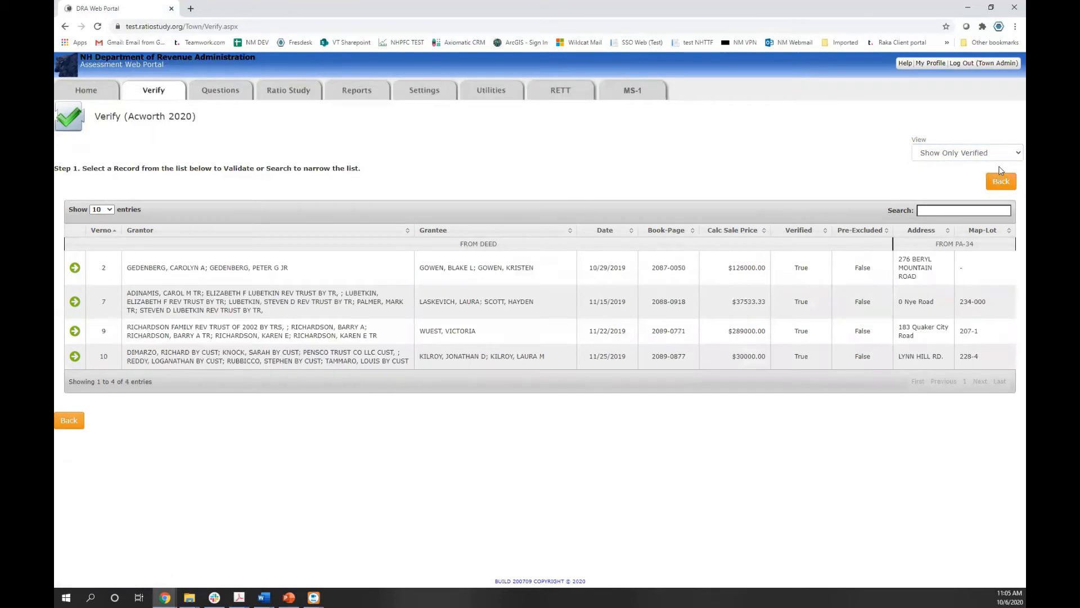
pyautogui.click(1009, 157)
pyautogui.click(999, 191)
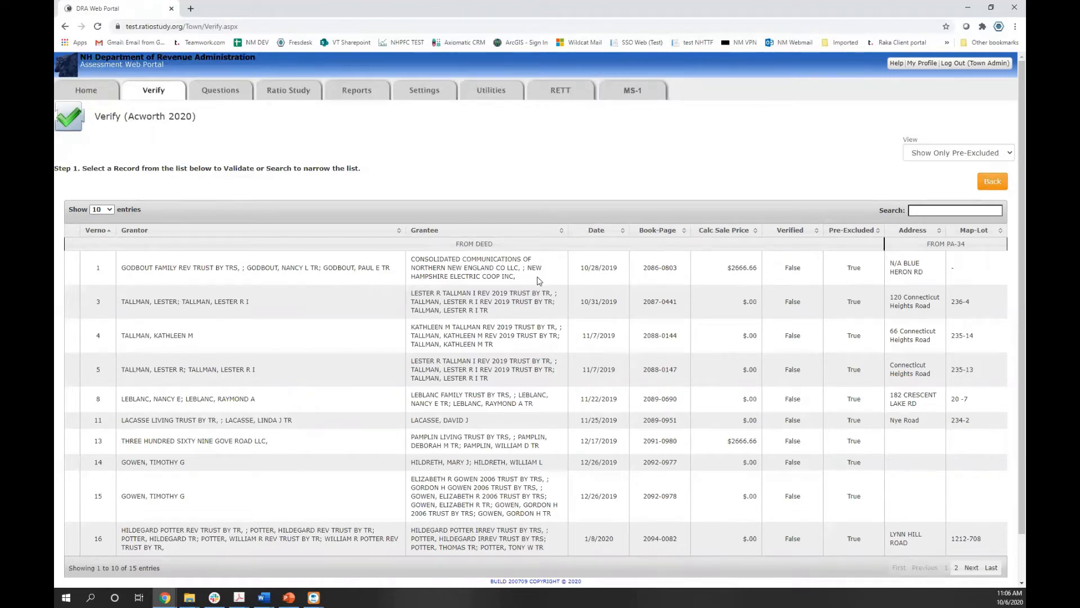
# Point out the zero and $2666.66 calculated sale prices and the trust named as grantee
pyautogui.moveTo(742, 303); pyautogui.dragTo(760, 304)
pyautogui.moveTo(492, 293); pyautogui.dragTo(507, 309)
pyautogui.click(505, 307)
pyautogui.moveTo(729, 265); pyautogui.dragTo(753, 278)
# Move to page 2 of the pre-excluded list, showing entries 11 to 15
pyautogui.scroll(-1, 502, 268)
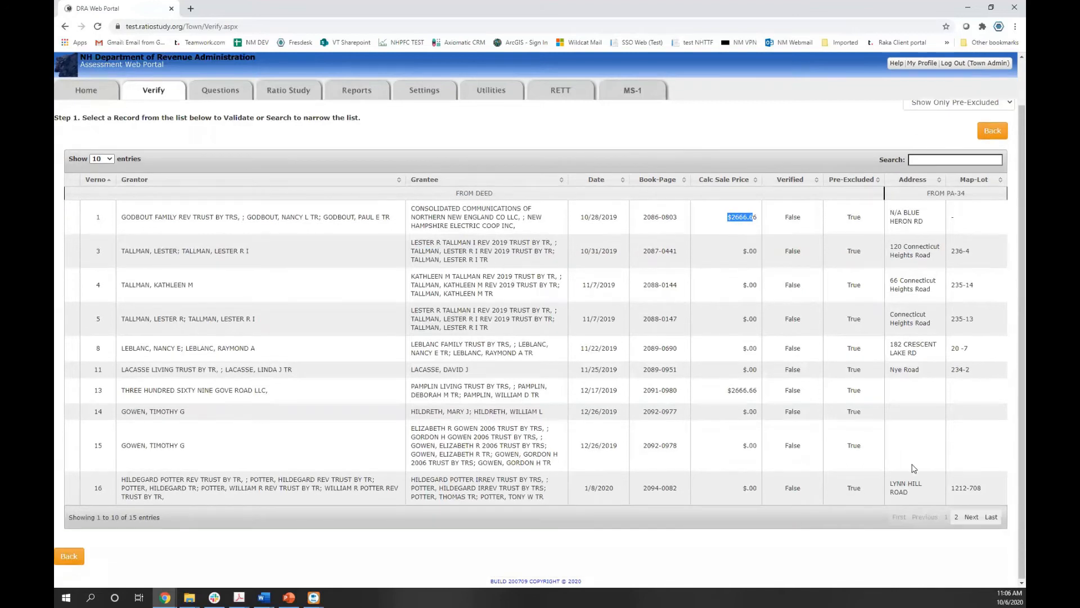
pyautogui.click(70, 263)
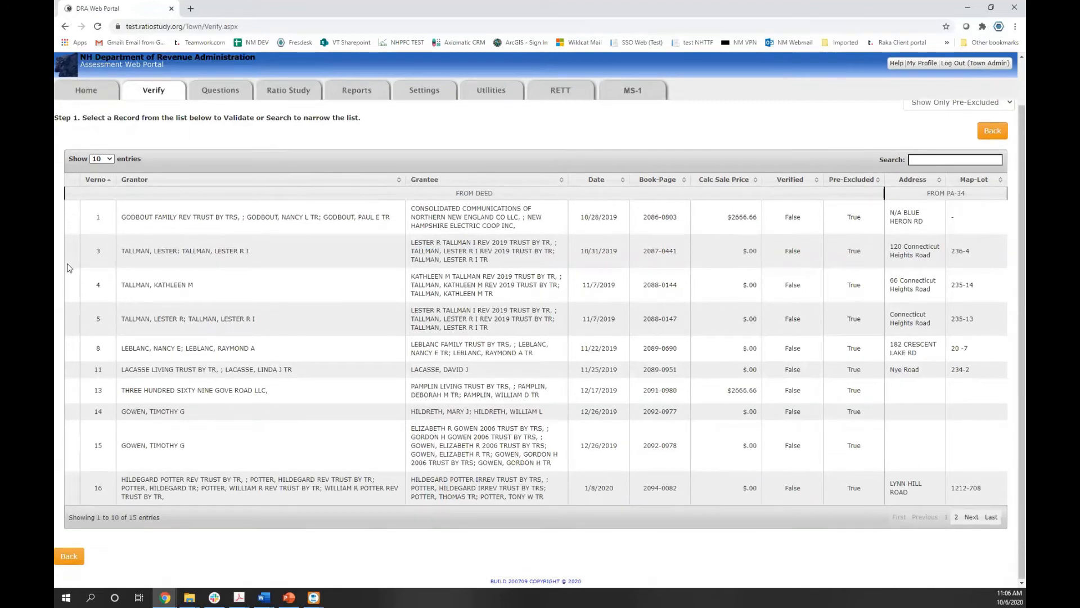
pyautogui.click(972, 516)
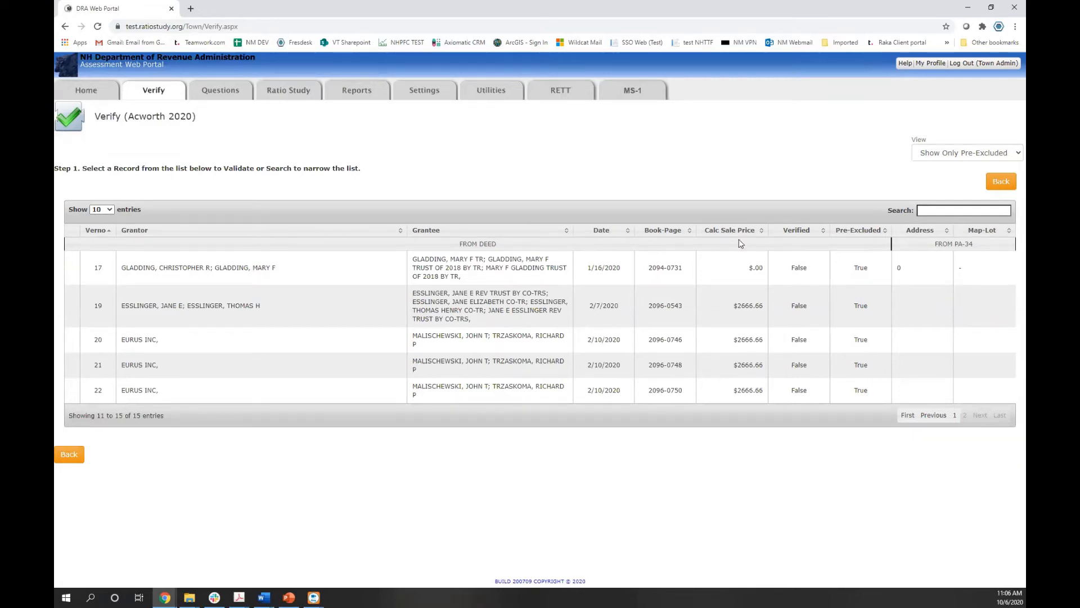
# Show only unverified records, sort by Grantor and Grantee both ways, then return to Verno order
pyautogui.click(945, 154)
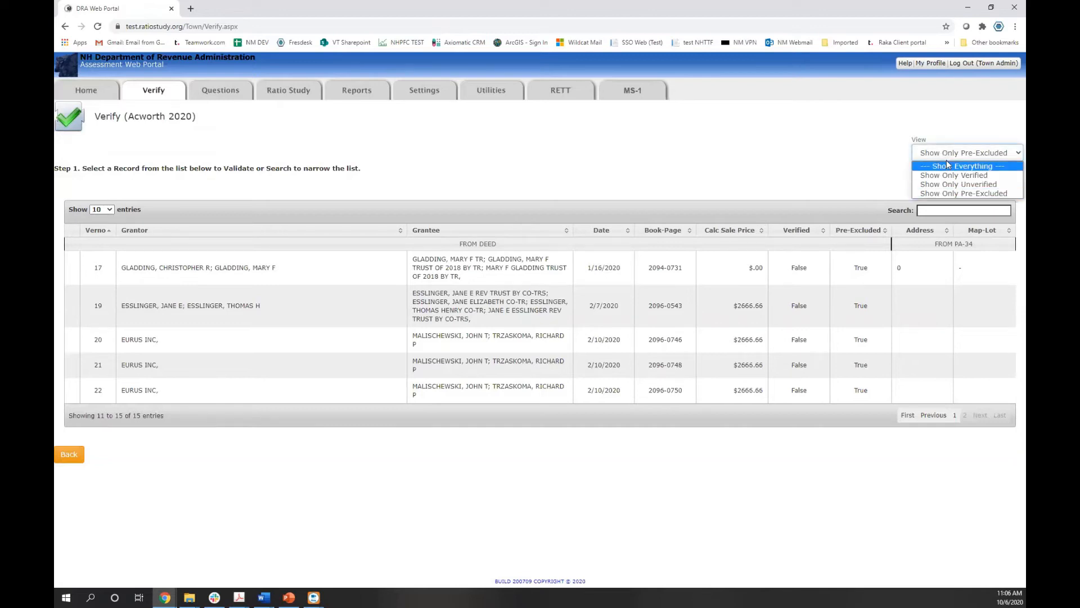
pyautogui.click(944, 186)
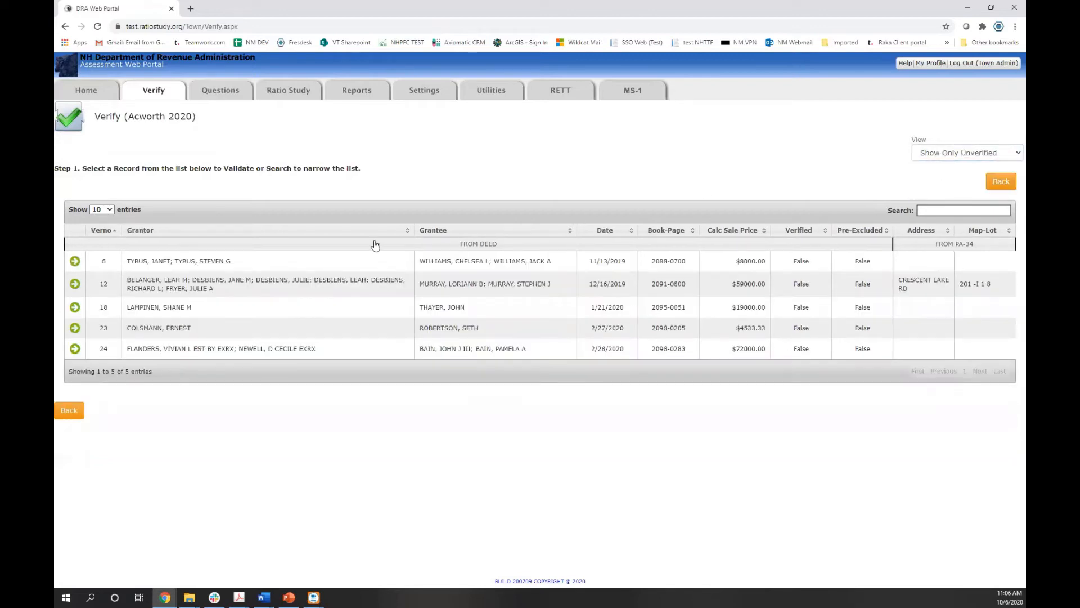
pyautogui.click(267, 232)
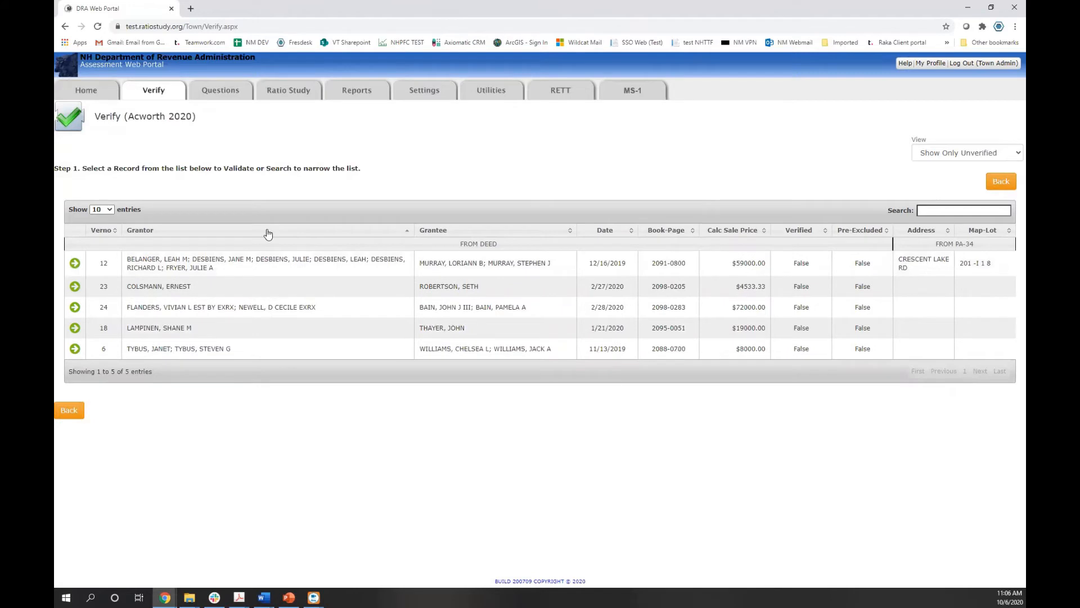
pyautogui.click(308, 235)
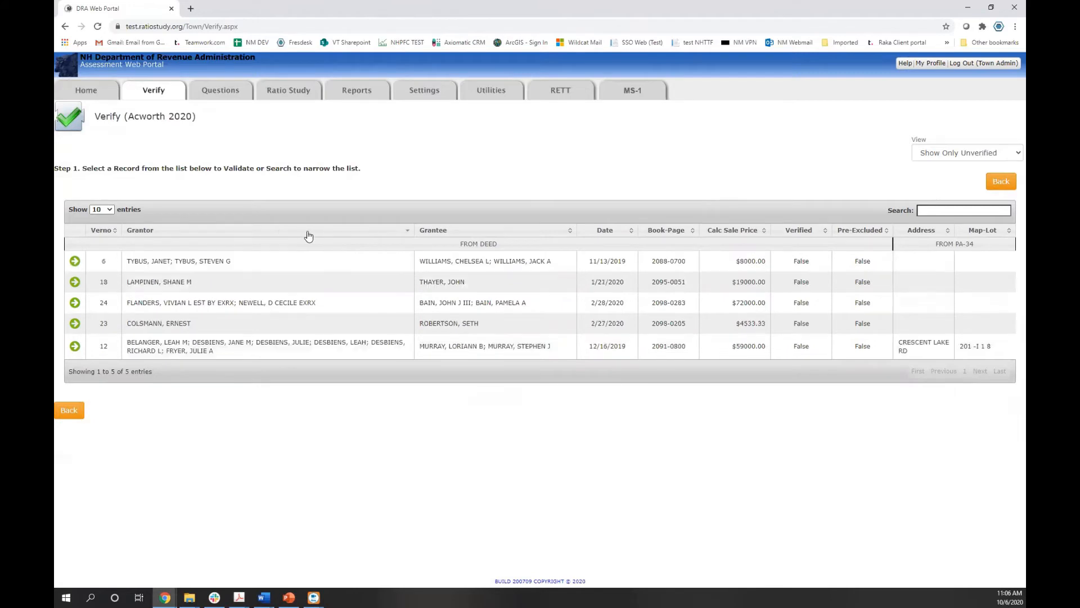
pyautogui.click(309, 236)
pyautogui.click(444, 235)
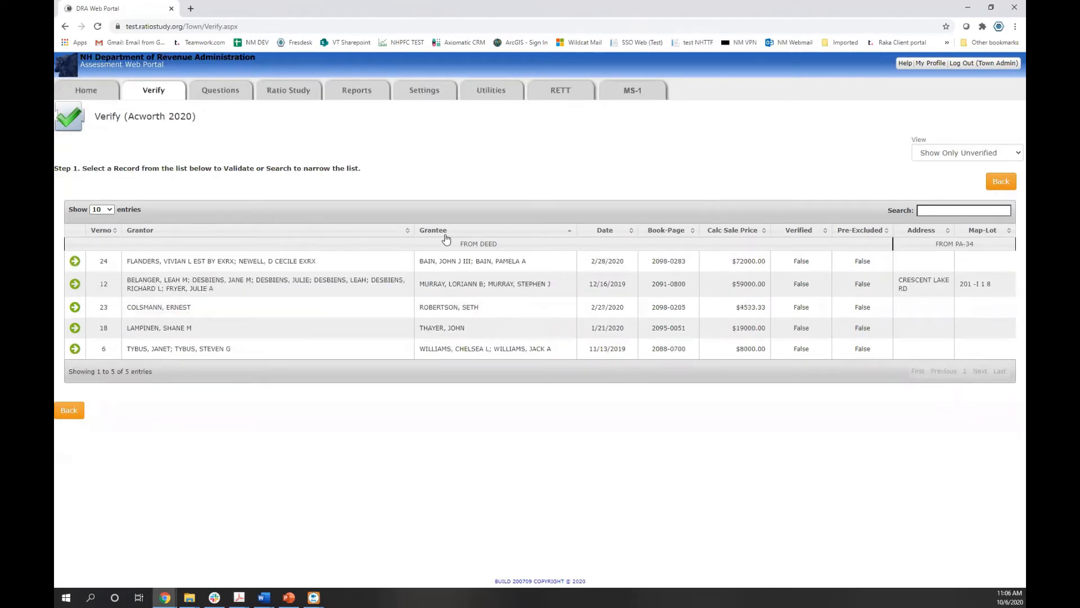
pyautogui.click(446, 236)
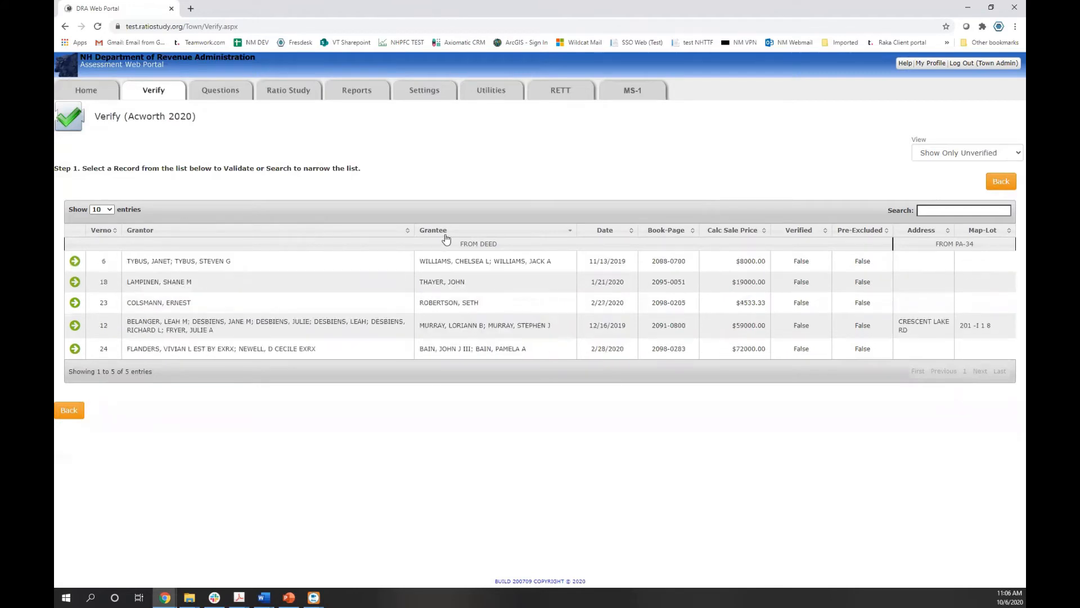
pyautogui.click(113, 233)
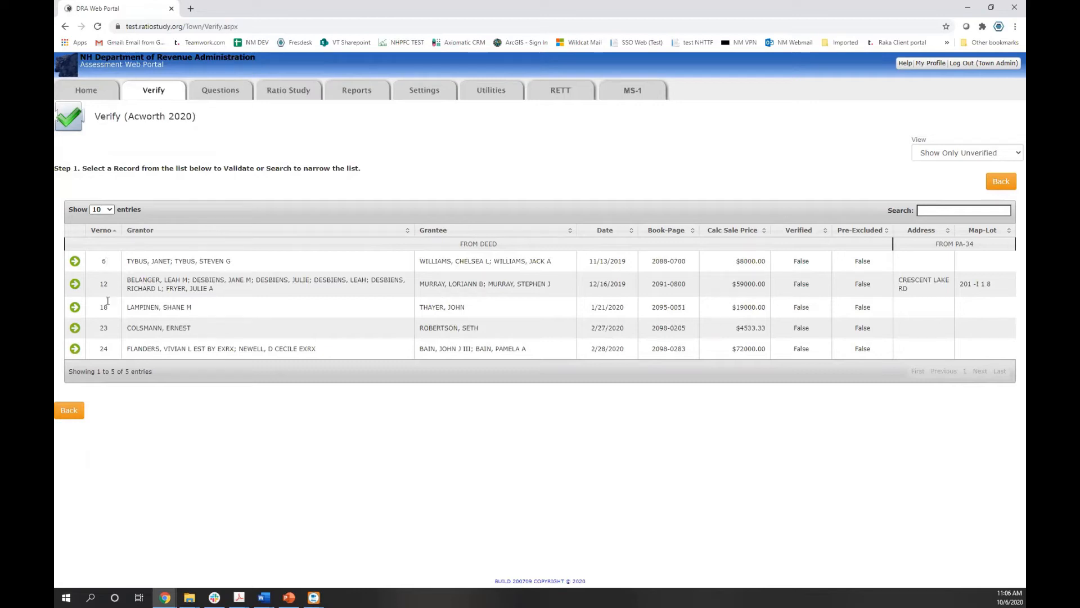
# Search the list for 'joh', then clear the search so all 5 records show
pyautogui.click(944, 211)
pyautogui.write('joh')
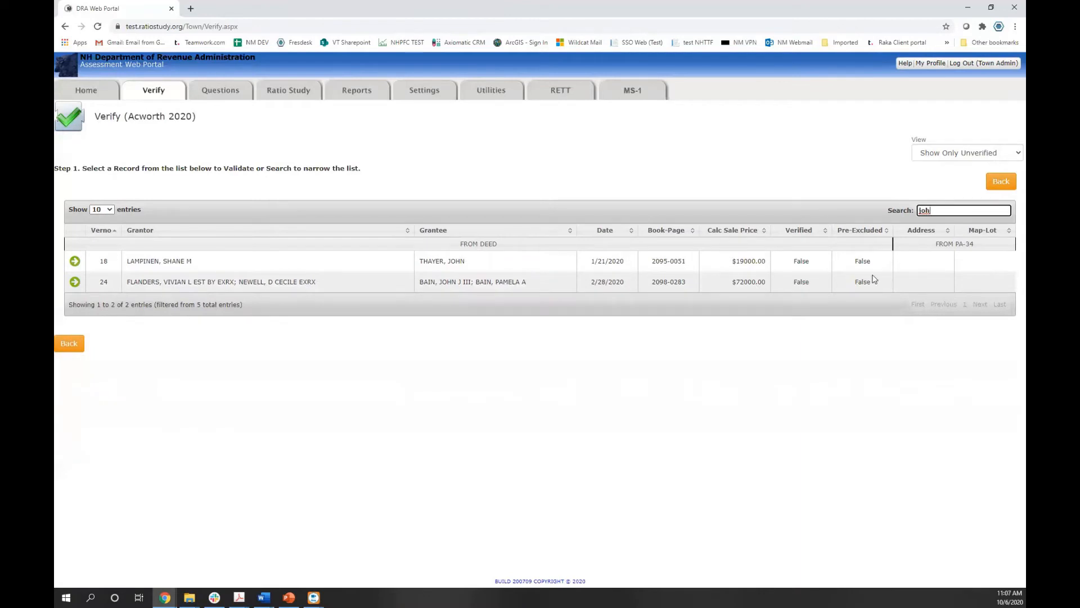
pyautogui.press('BackSpace')
pyautogui.press('BackSpace')
pyautogui.press('BackSpace')
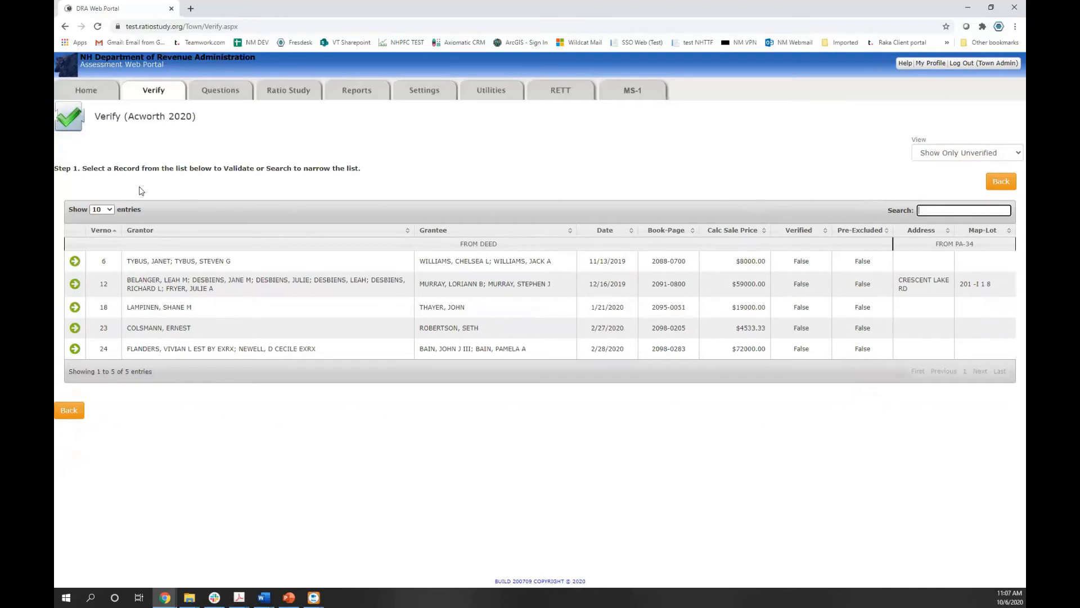
# Bring up Verno 6 (Book-Page 2088-0700) for CAMA matching and note zero CAMA records matched
pyautogui.click(78, 263)
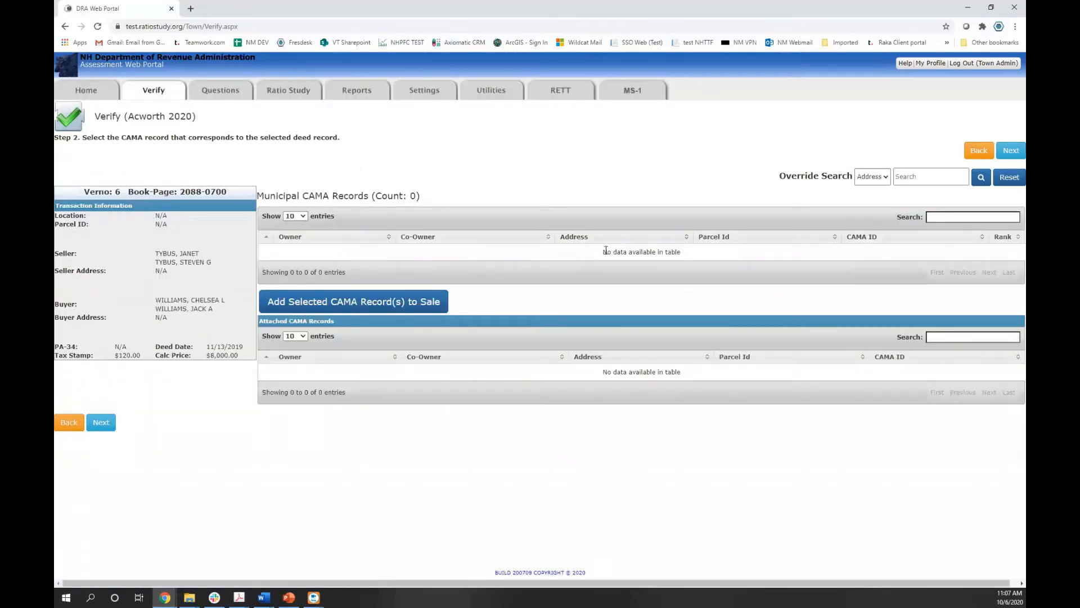
pyautogui.moveTo(603, 252); pyautogui.dragTo(689, 264)
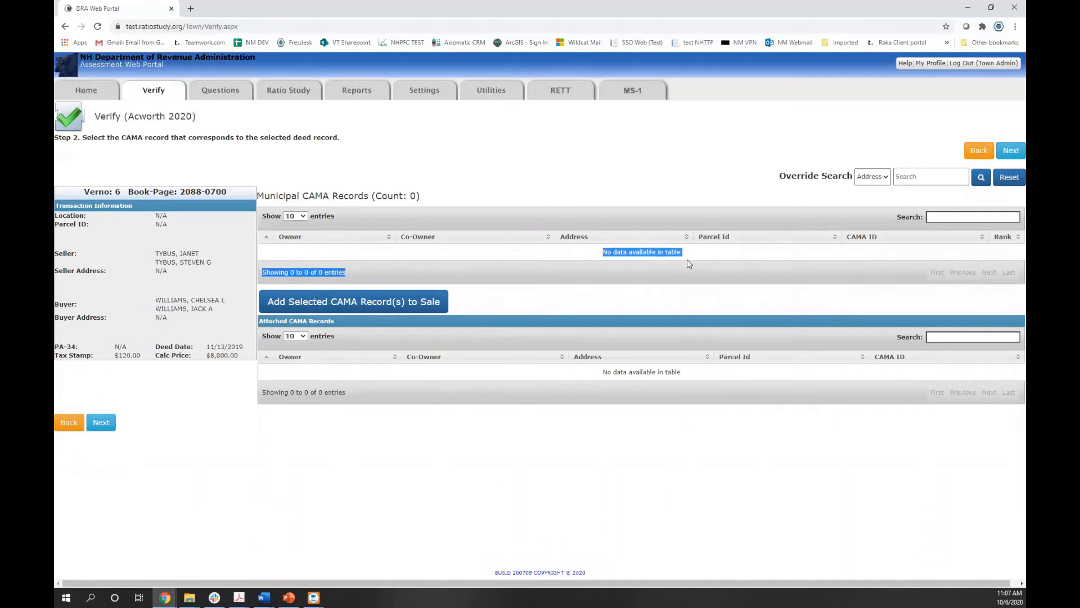
pyautogui.click(690, 264)
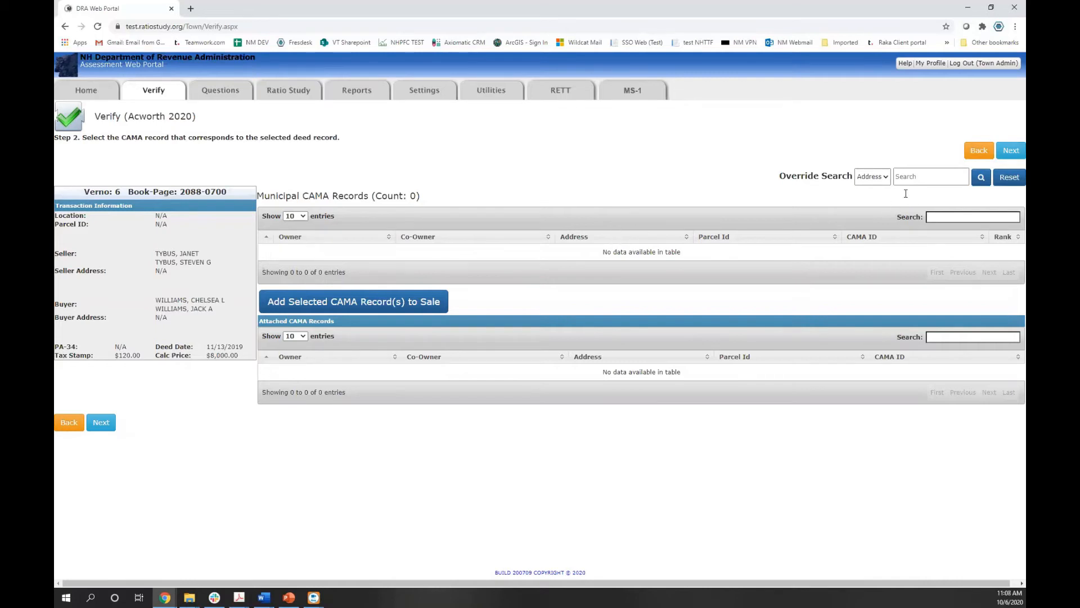
# Try address override searches for 'elm' and then 'main' on Verno 6
pyautogui.click(927, 176)
pyautogui.write('elm')
pyautogui.click(981, 178)
pyautogui.click(905, 176)
pyautogui.doubleClick(905, 176)
pyautogui.write('main')
pyautogui.click(981, 179)
pyautogui.click(915, 174)
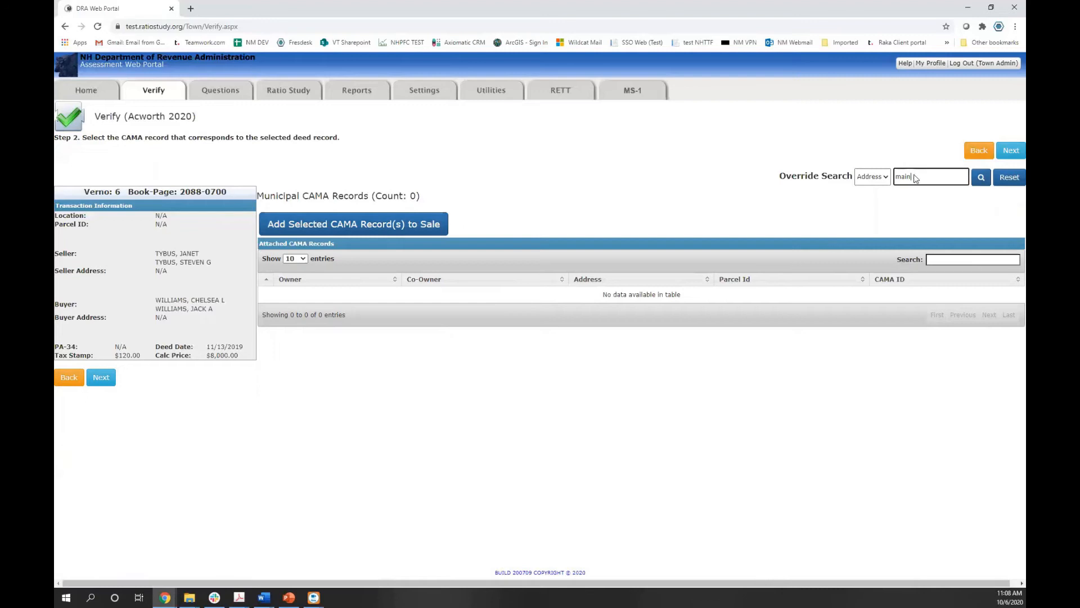
# Copy the street name CRESCENT from record 12 and paste it into Verno 6's override search
pyautogui.click(64, 380)
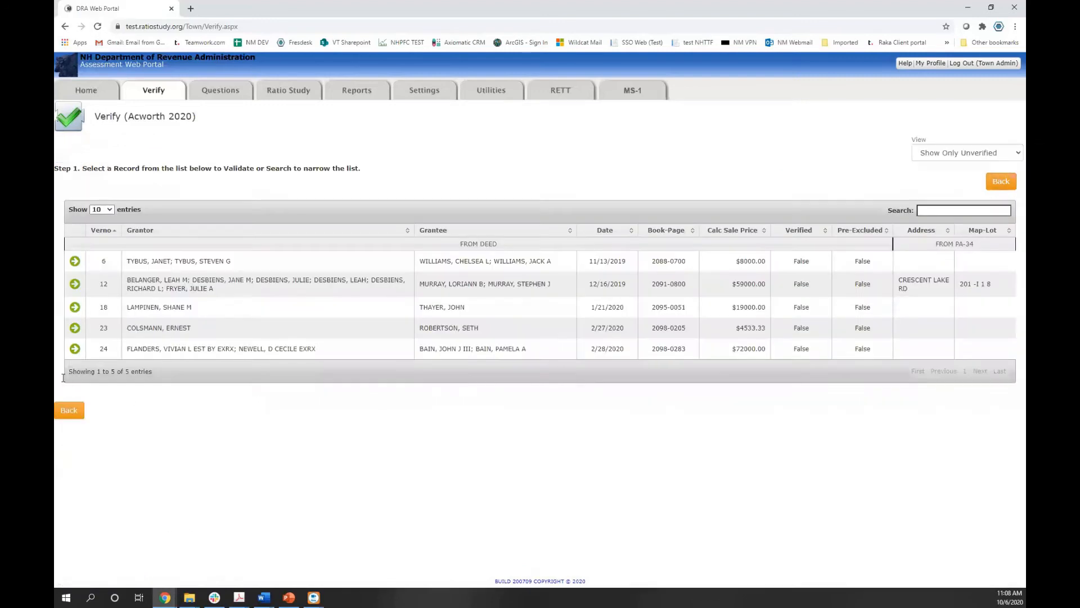
pyautogui.doubleClick(919, 278)
pyautogui.hotkey('ctrl', 'c')
pyautogui.click(75, 262)
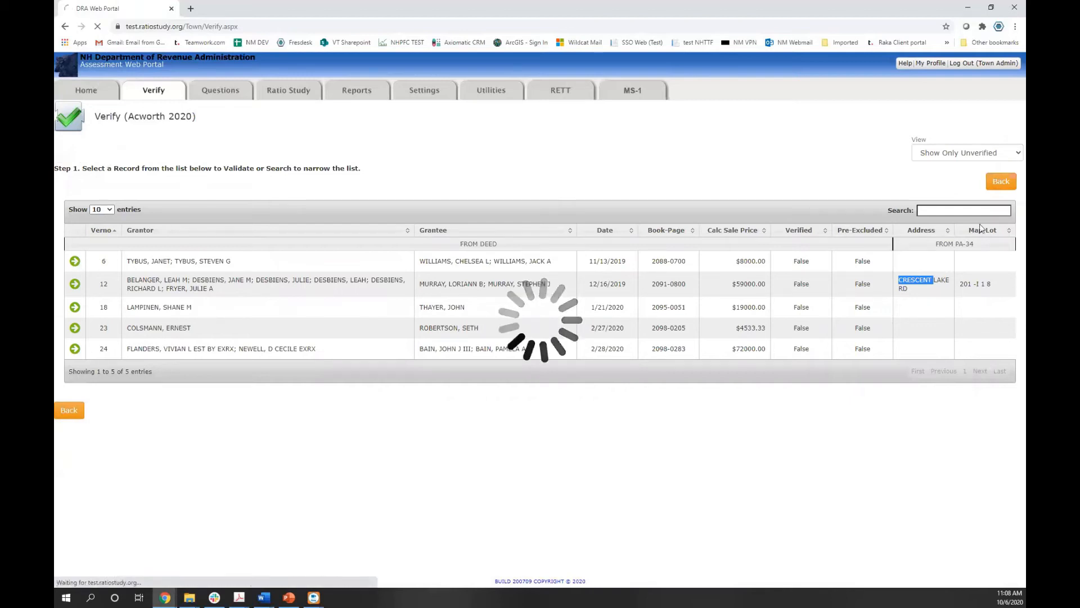
pyautogui.doubleClick(904, 176)
pyautogui.hotkey('ctrl', 'v')
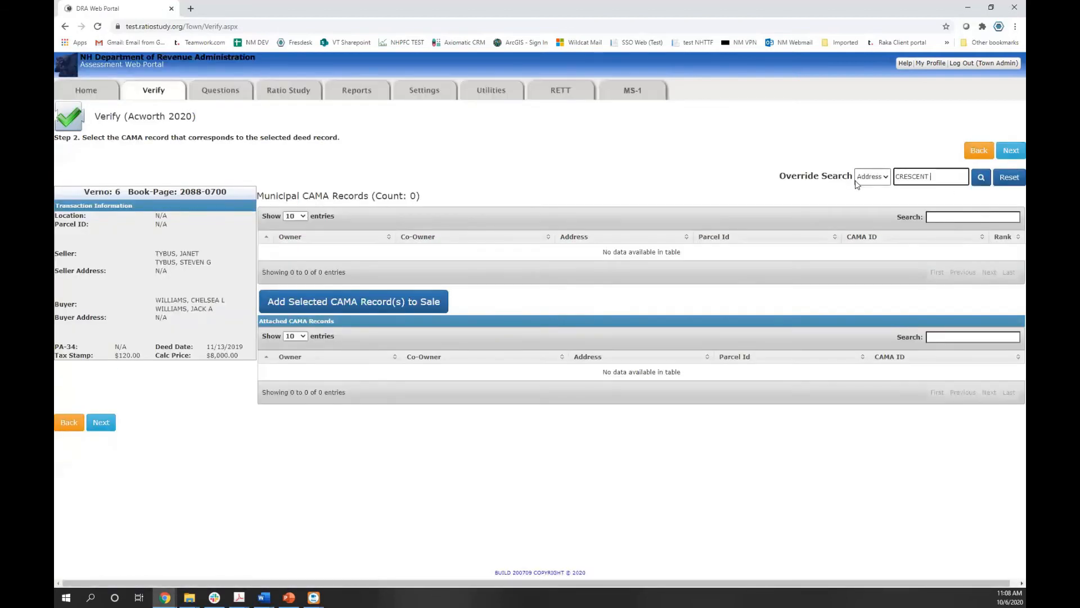
# Search CAMA records for CRESCENT, try filtering results by '76', then clear the filter
pyautogui.click(980, 180)
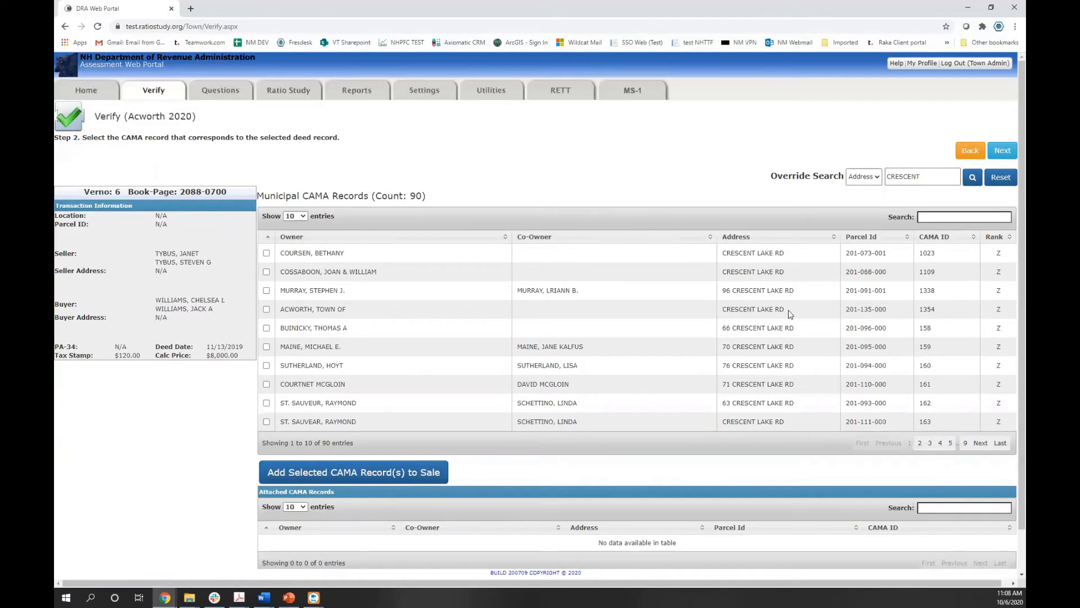
pyautogui.doubleClick(789, 290)
pyautogui.click(936, 216)
pyautogui.write('76')
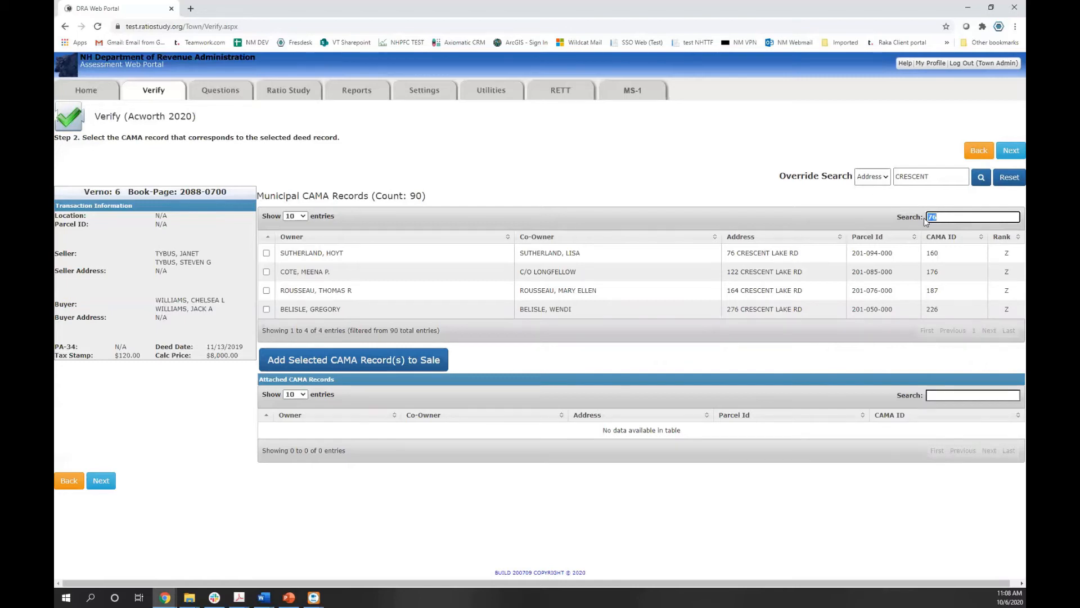
pyautogui.press('BackSpace')
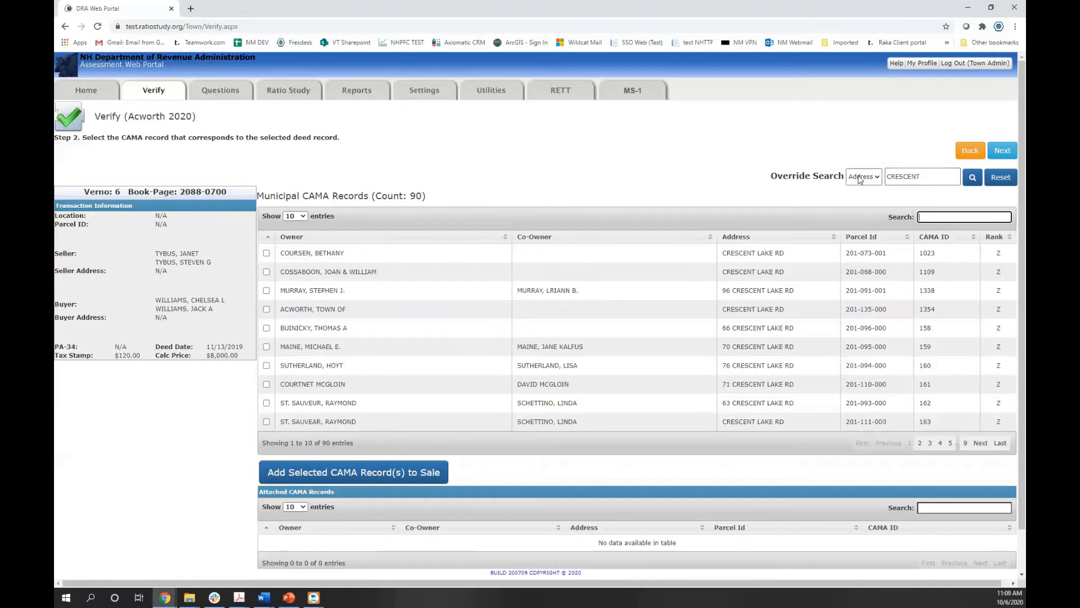
# Attach the first three Crescent Lake Rd CAMA records to the sale and advance to Step 3
pyautogui.click(631, 153)
pyautogui.click(266, 253)
pyautogui.click(266, 271)
pyautogui.click(266, 291)
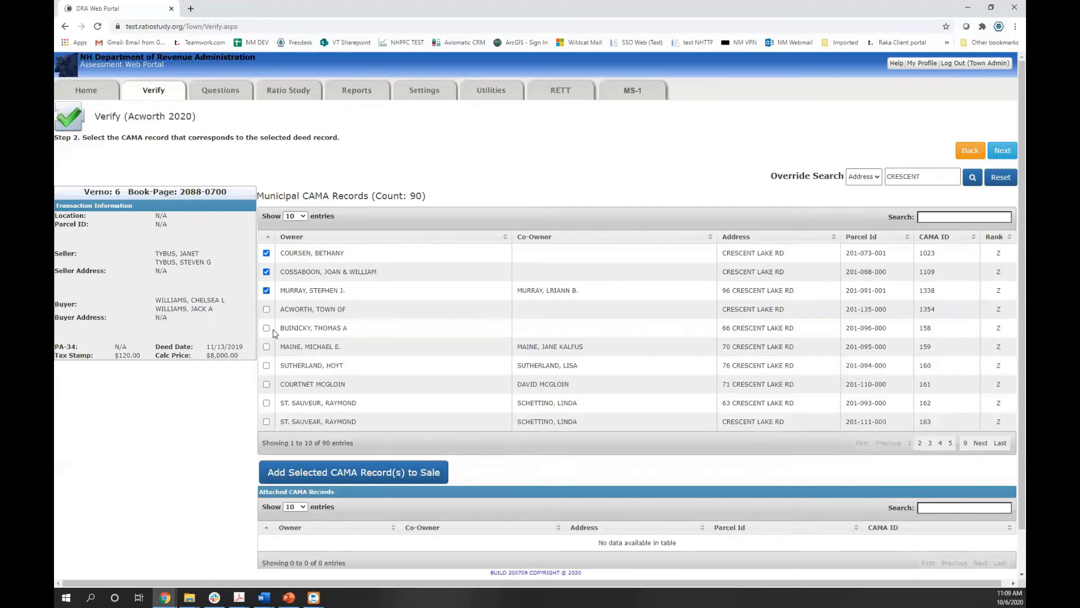
pyautogui.click(332, 473)
pyautogui.scroll(-2, 439, 316)
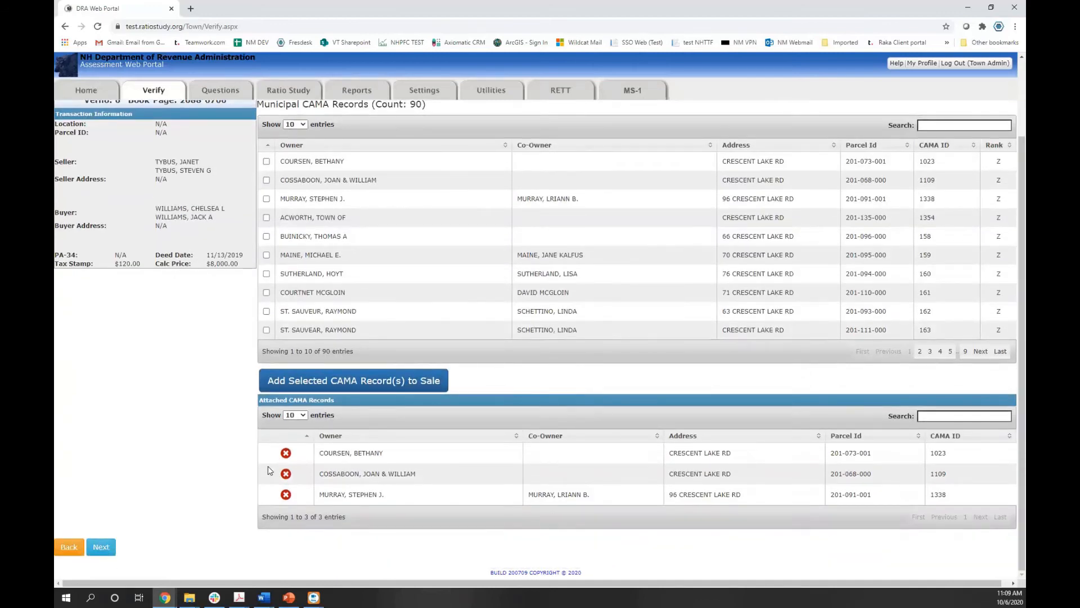
pyautogui.scroll(2, 217, 331)
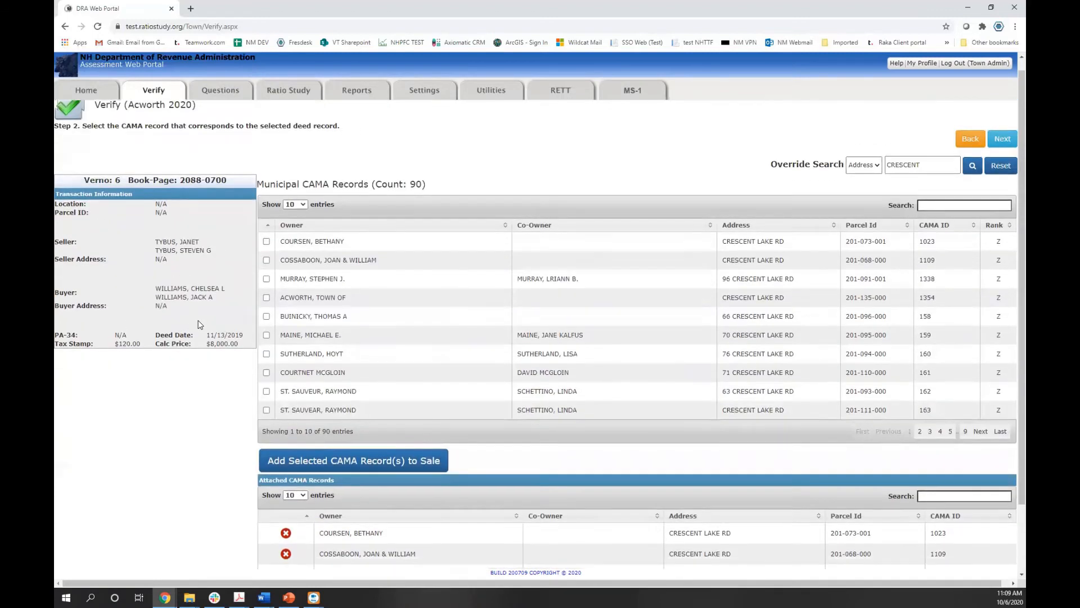
pyautogui.scroll(-1, 203, 329)
pyautogui.scroll(1, 617, 293)
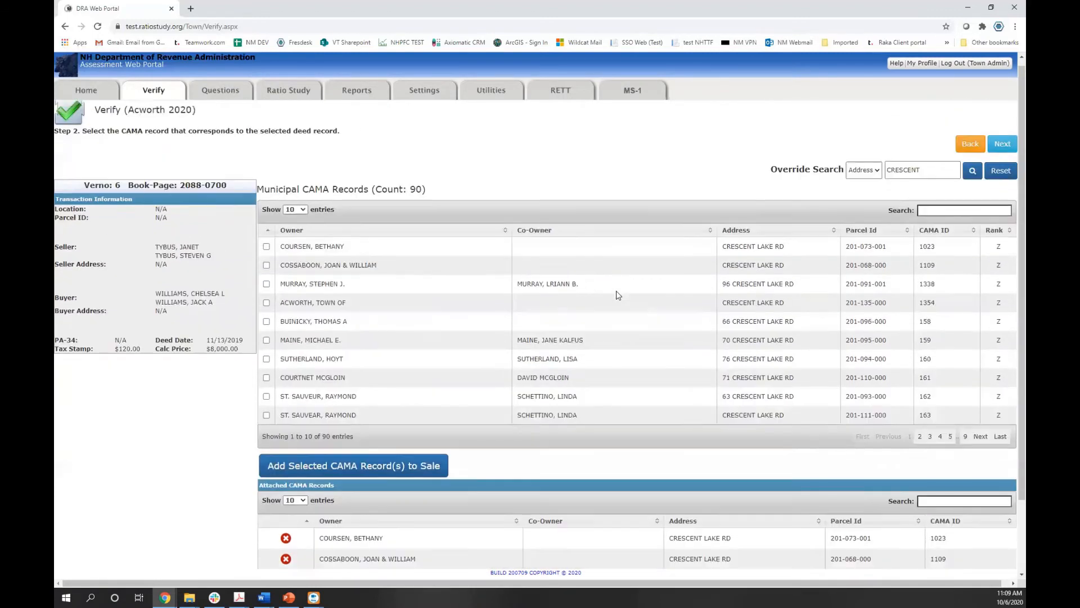
pyautogui.click(1006, 155)
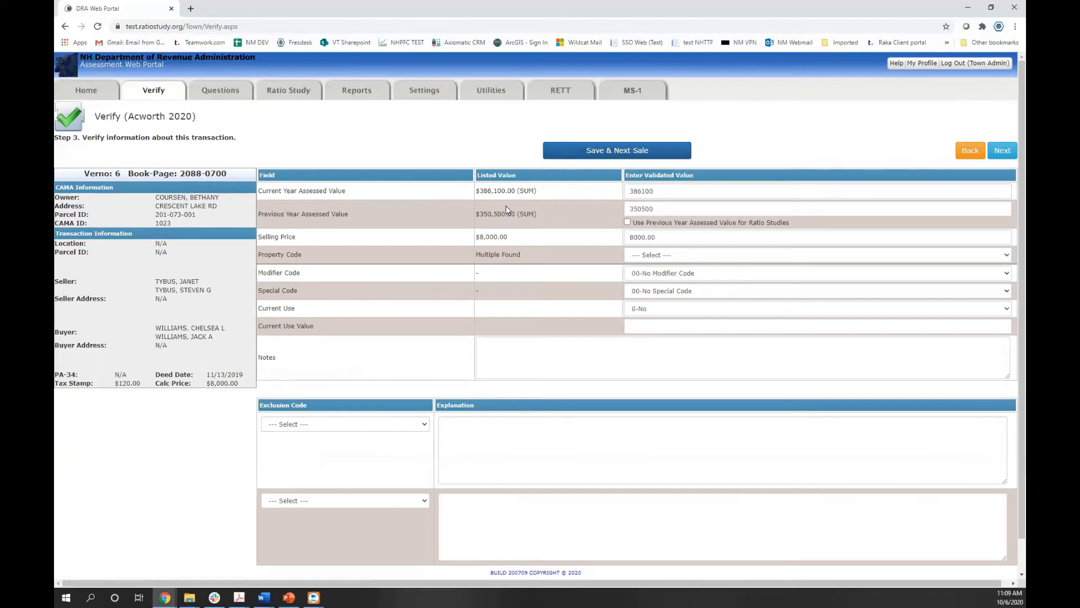
# Highlight the summed assessed values of $386,100 and $350,500 on the Step 3 form
pyautogui.moveTo(518, 191); pyautogui.dragTo(538, 192)
pyautogui.click(537, 192)
pyautogui.moveTo(477, 216); pyautogui.dragTo(536, 214)
pyautogui.click(537, 214)
pyautogui.moveTo(518, 191); pyautogui.dragTo(540, 192)
pyautogui.click(540, 193)
# Note the Multiple Found property code and check the Property Code choices without selecting one
pyautogui.moveTo(477, 253); pyautogui.dragTo(530, 251)
pyautogui.click(657, 256)
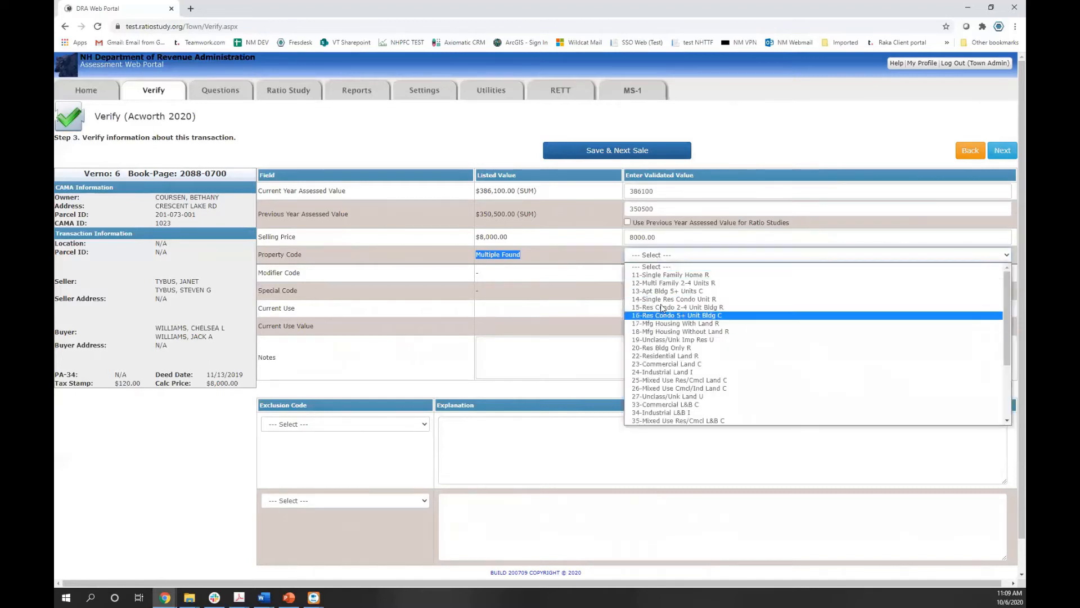
pyautogui.click(665, 267)
# Detach parcels 201-068-000 and 201-091-001, keeping only 201-073-001, and return to Step 3
pyautogui.click(968, 155)
pyautogui.scroll(-2, 357, 437)
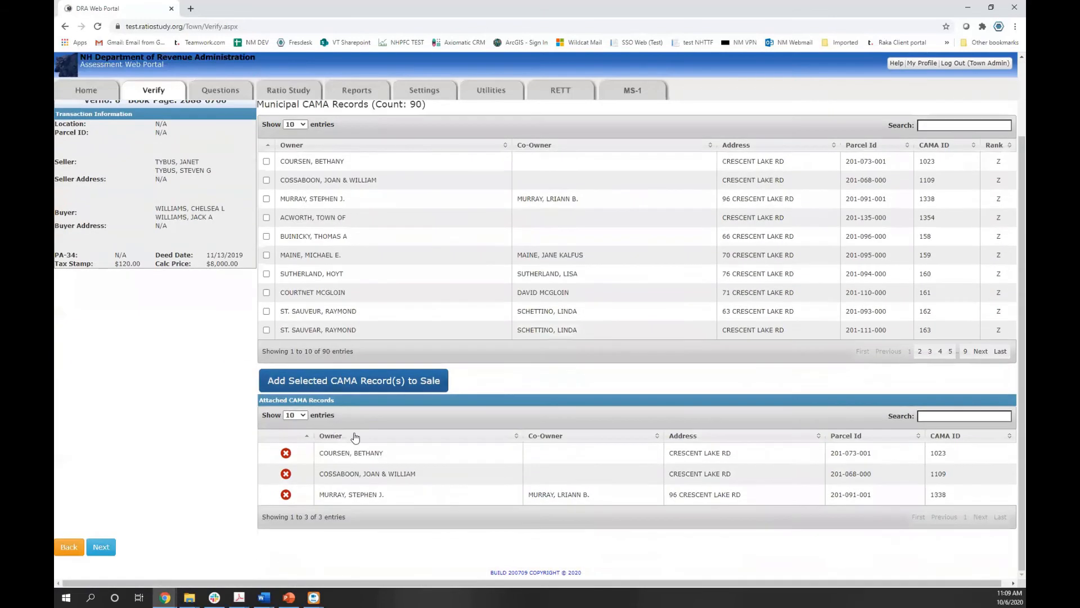
pyautogui.click(286, 473)
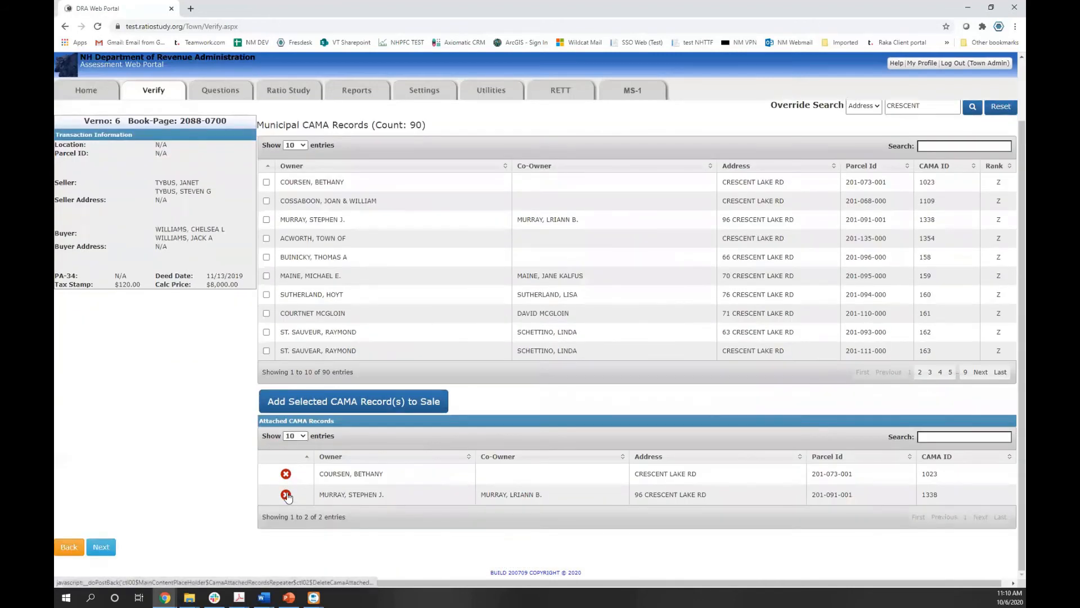
pyautogui.click(286, 501)
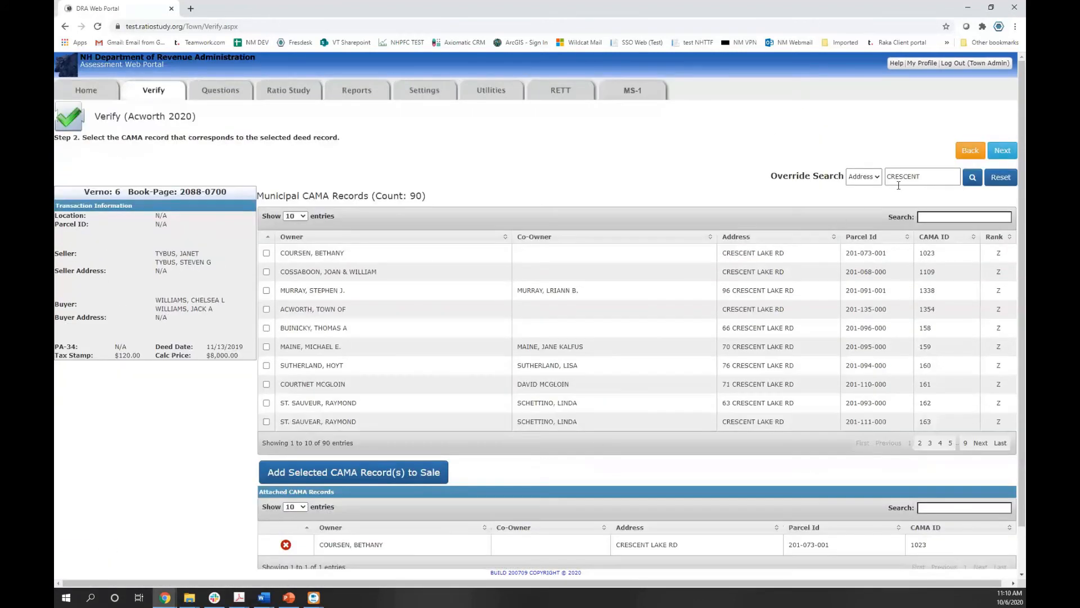
pyautogui.click(1003, 151)
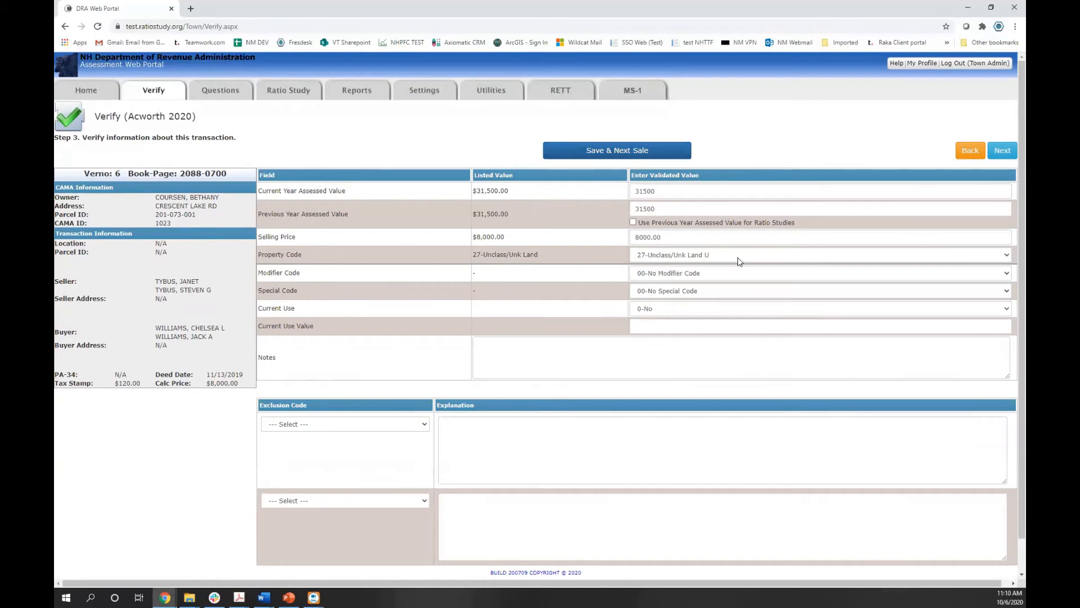
# Keep Property Code 27-Unclass/Unk Land U and Special Code 00-No Special Code; reset Modifier Code to --- Select ---
pyautogui.click(1007, 256)
pyautogui.click(1009, 258)
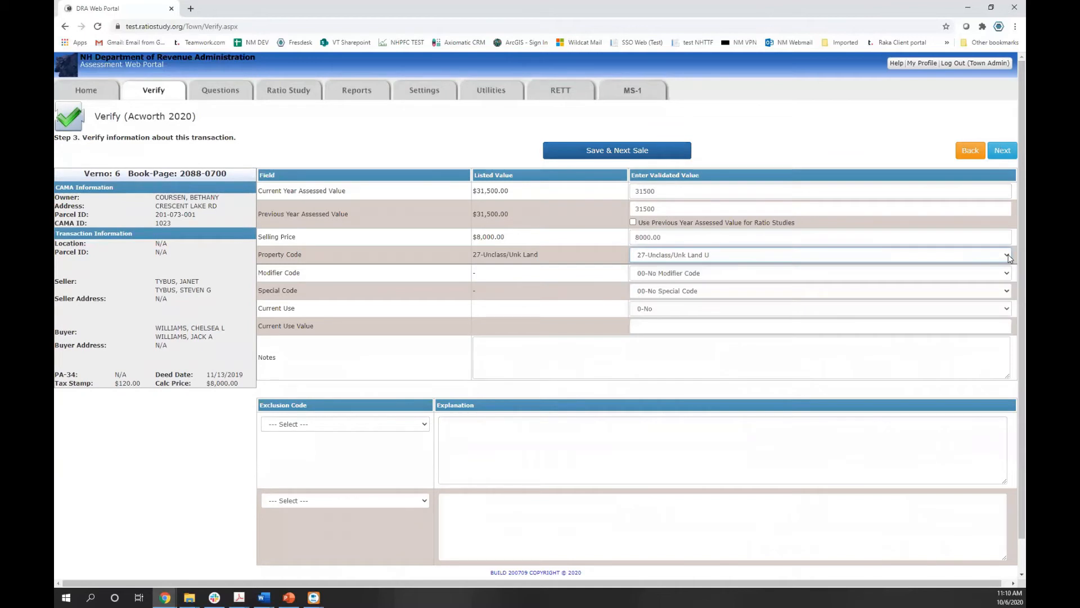
pyautogui.click(1009, 274)
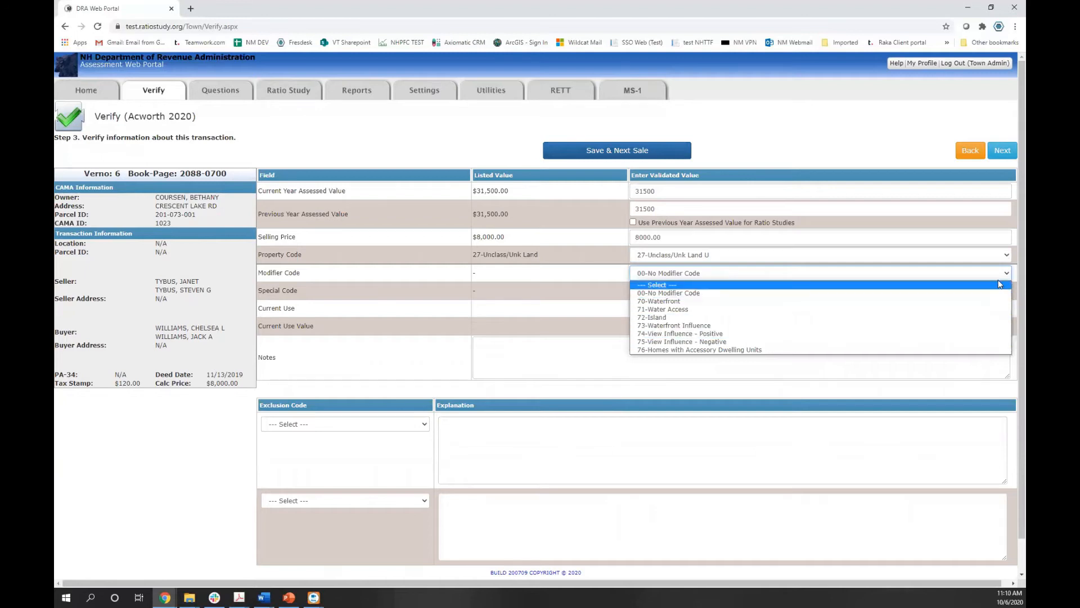
pyautogui.click(1000, 285)
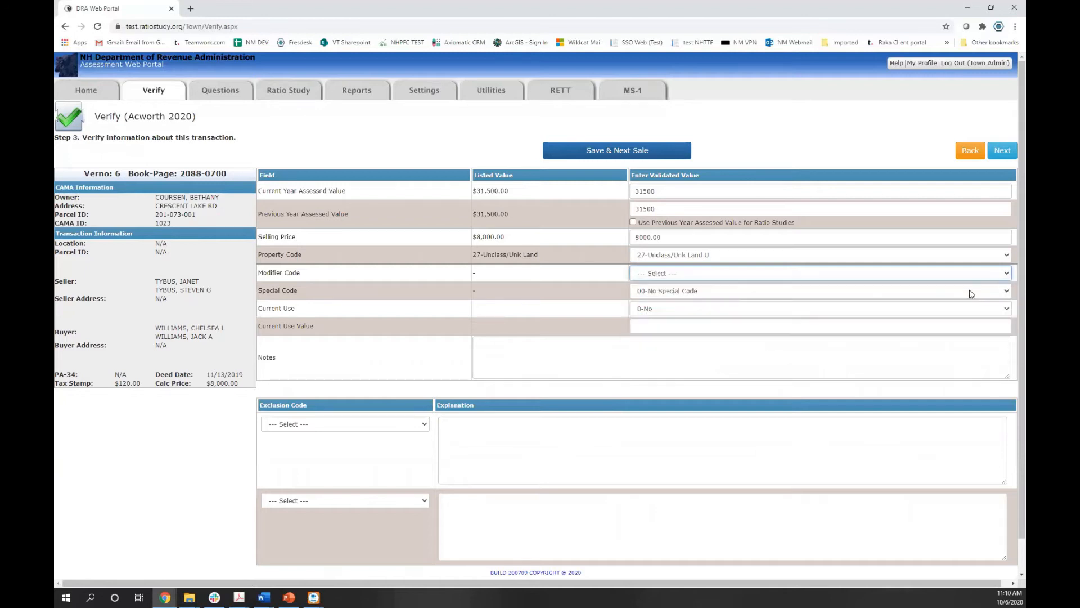
pyautogui.click(1009, 291)
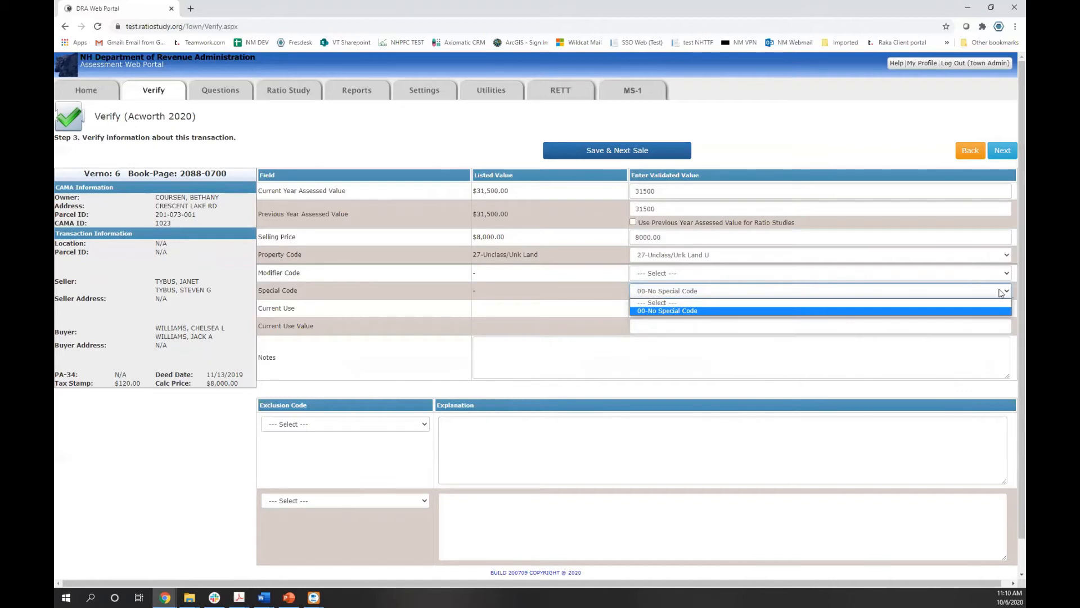
pyautogui.click(1002, 293)
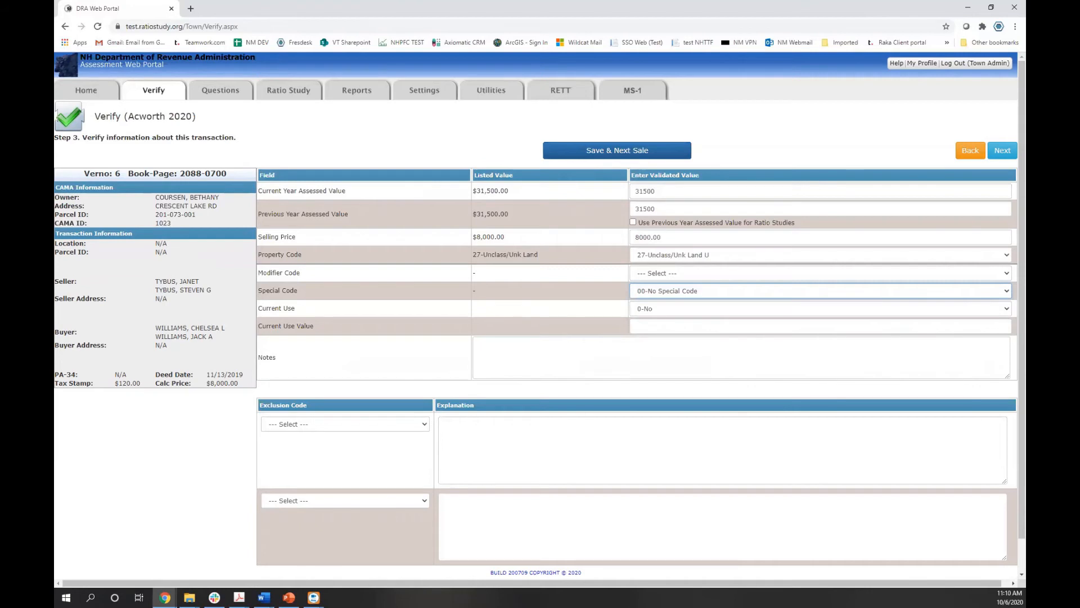
pyautogui.click(1008, 310)
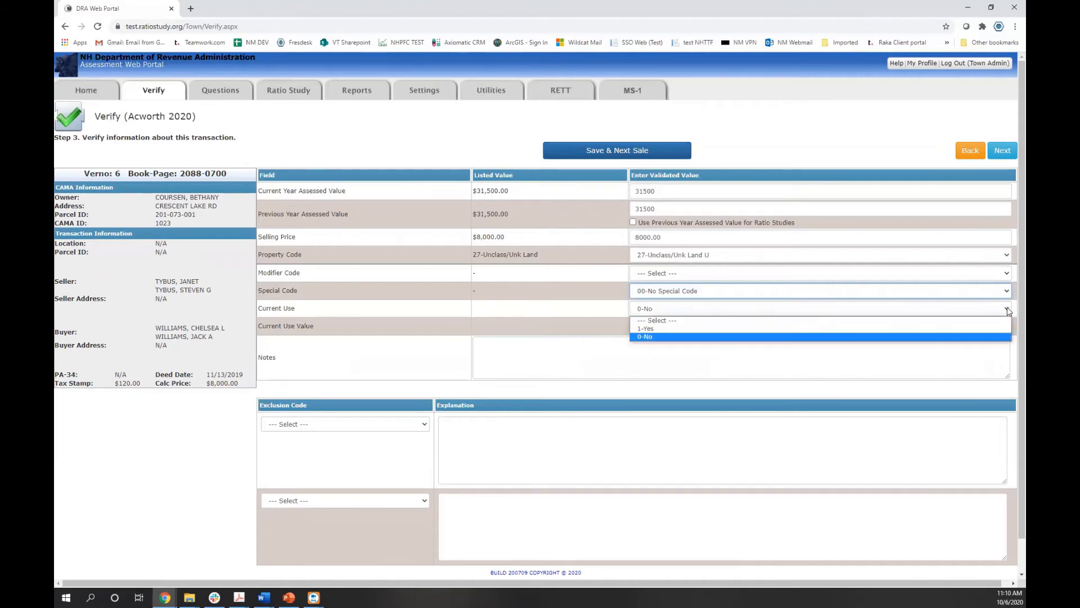
pyautogui.click(992, 328)
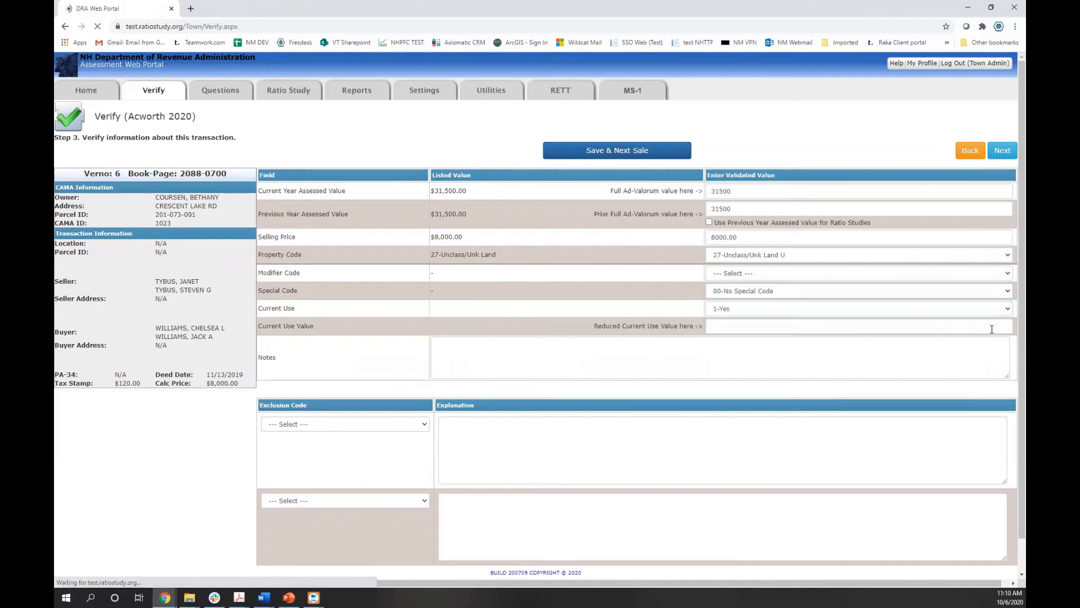
pyautogui.doubleClick(615, 191)
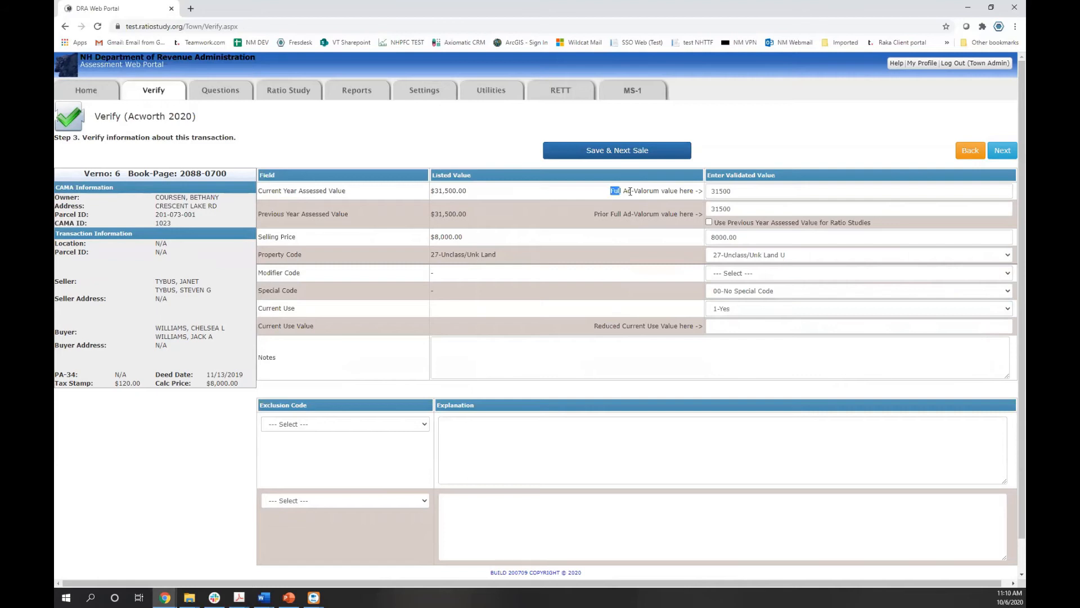
pyautogui.moveTo(630, 191); pyautogui.dragTo(668, 189)
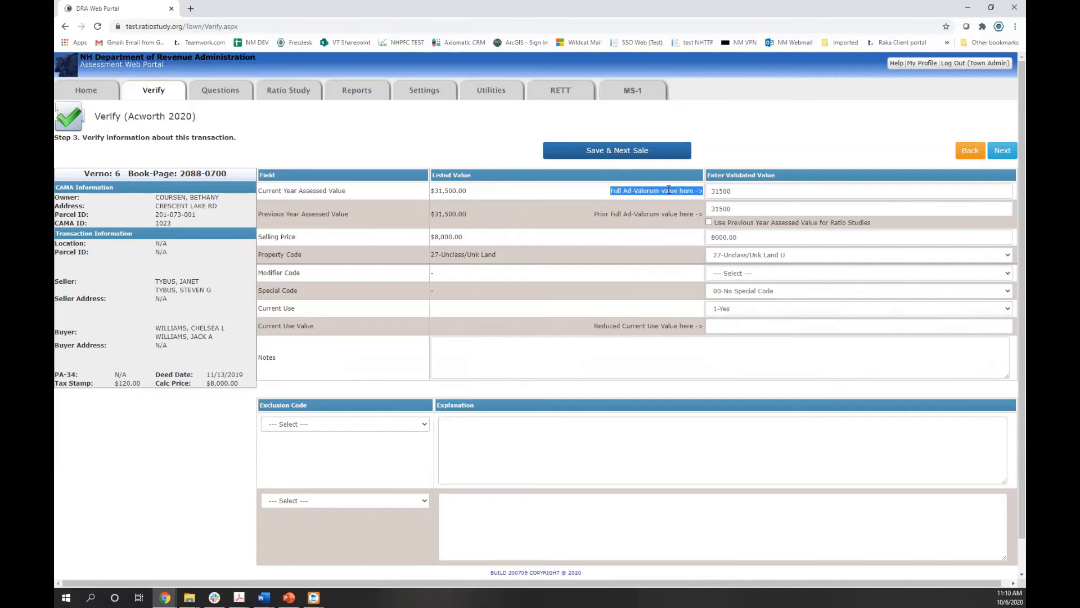
pyautogui.click(669, 191)
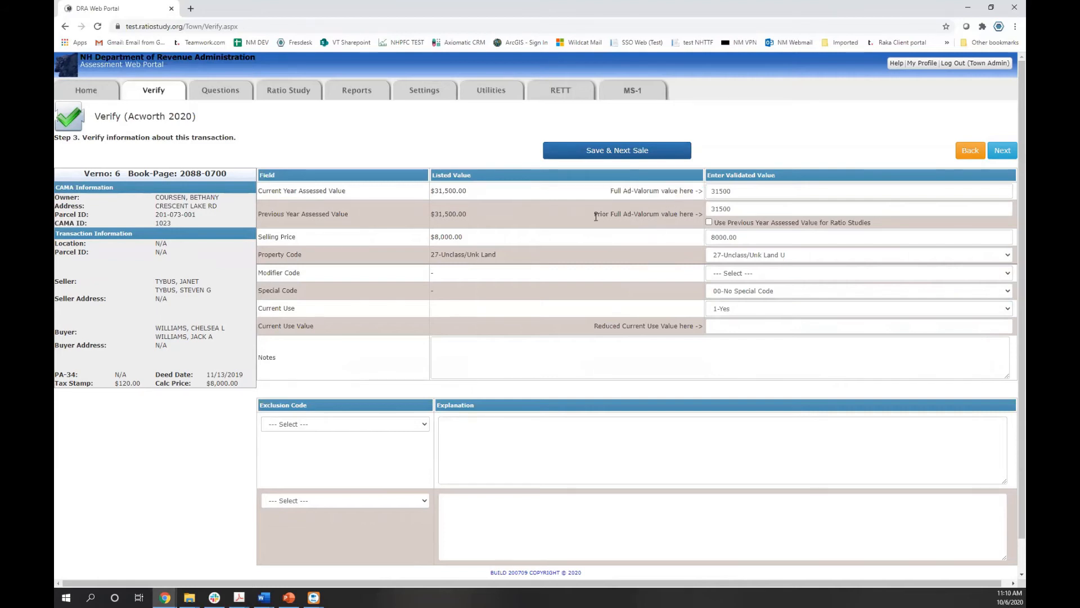
pyautogui.click(723, 191)
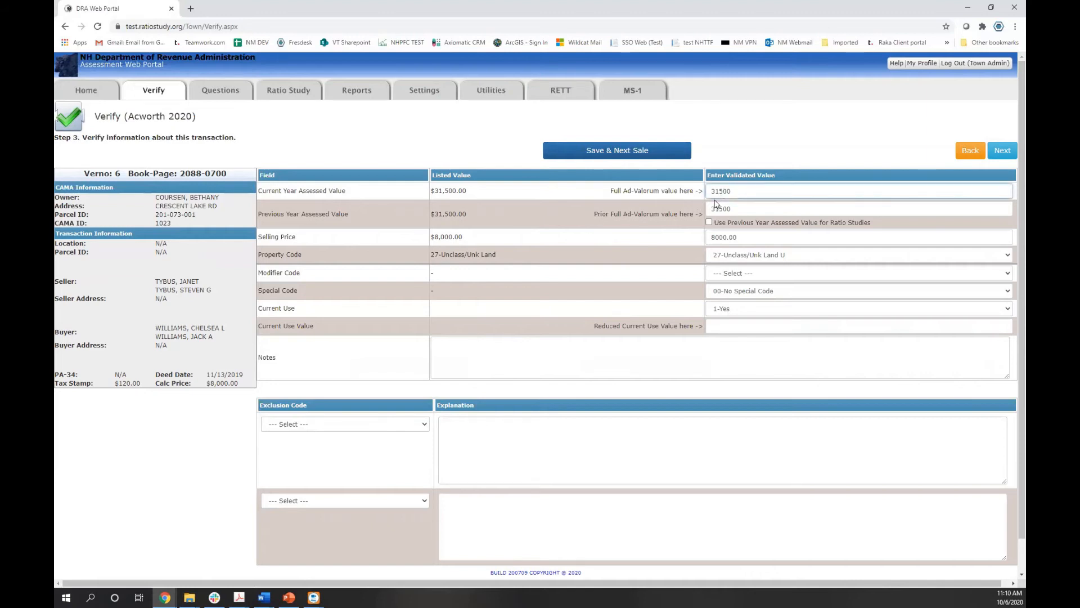
pyautogui.click(715, 325)
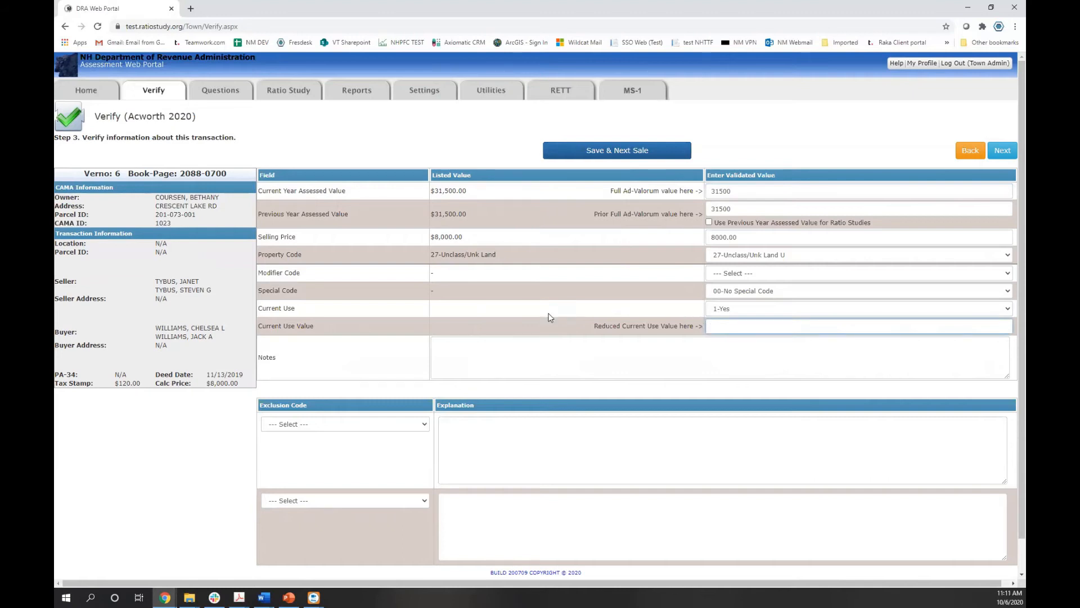
pyautogui.click(548, 359)
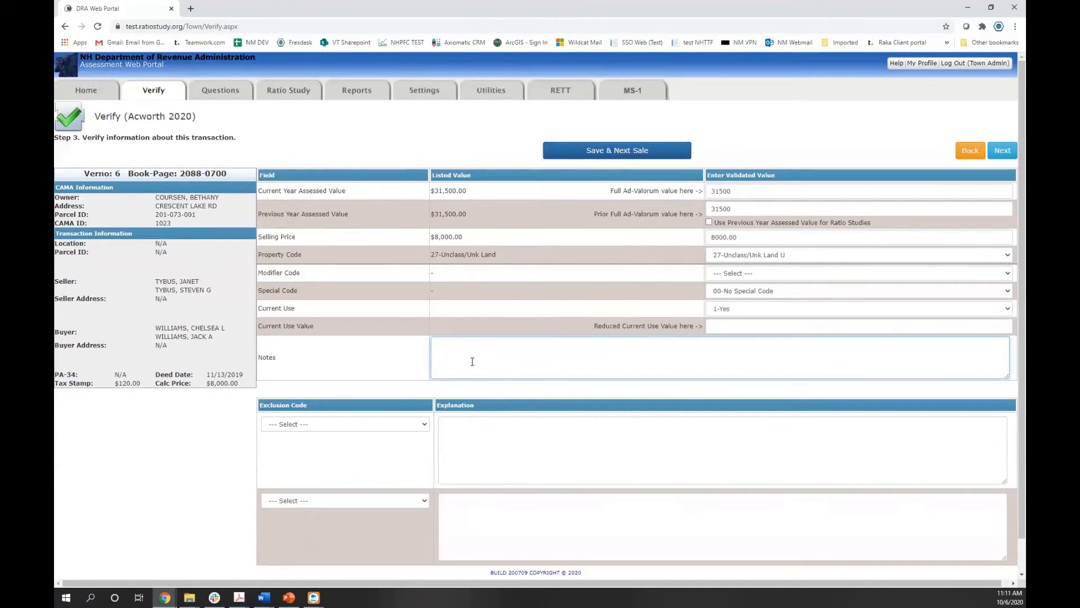
pyautogui.click(411, 425)
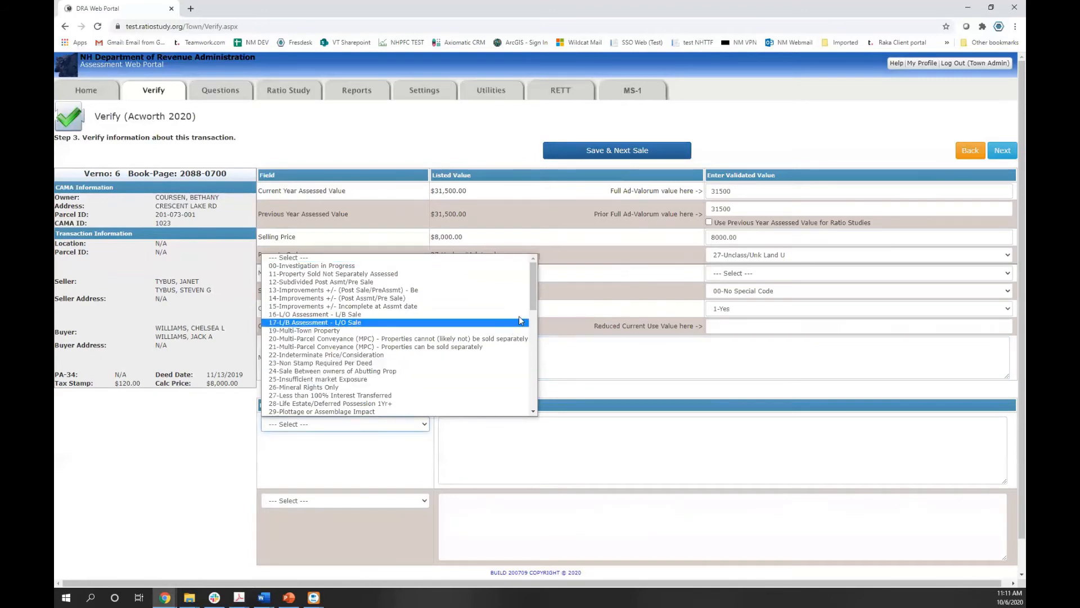
pyautogui.moveTo(532, 289); pyautogui.dragTo(533, 325)
pyautogui.scroll(5, 543, 309)
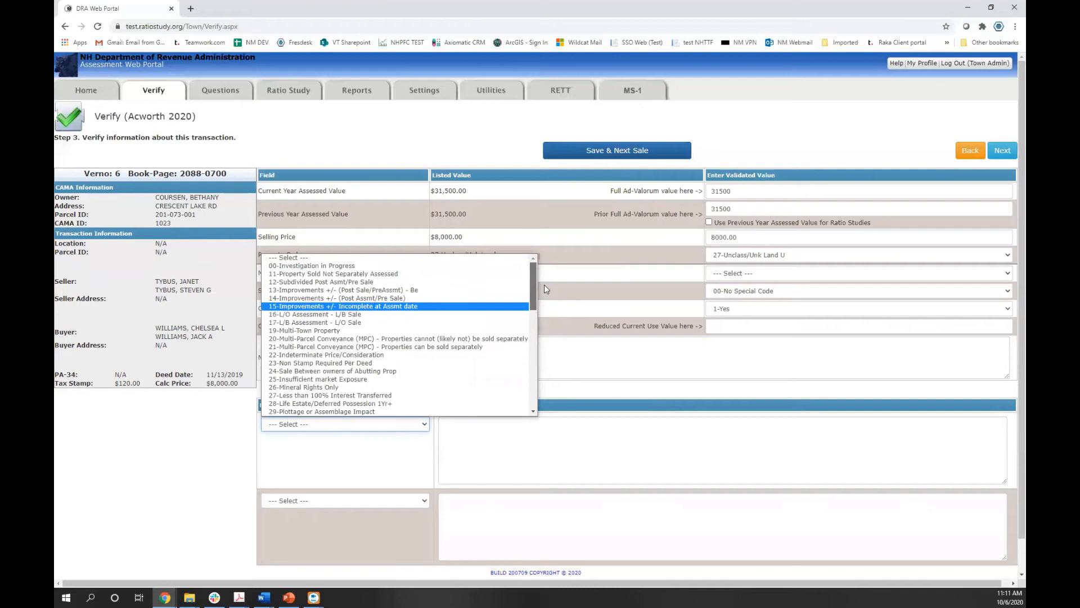
pyautogui.click(444, 257)
pyautogui.click(475, 446)
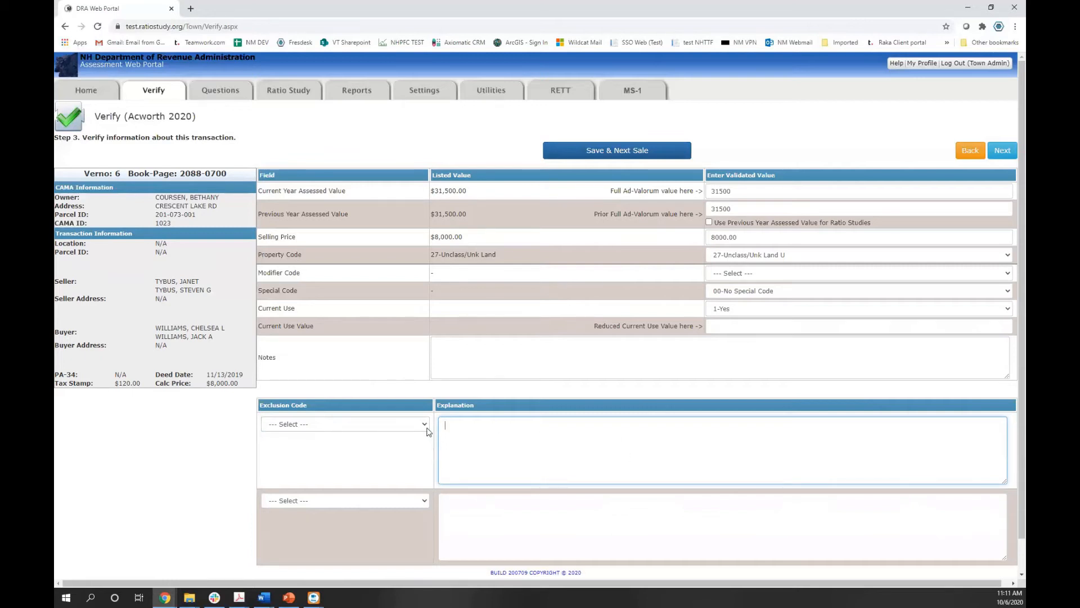
pyautogui.click(424, 501)
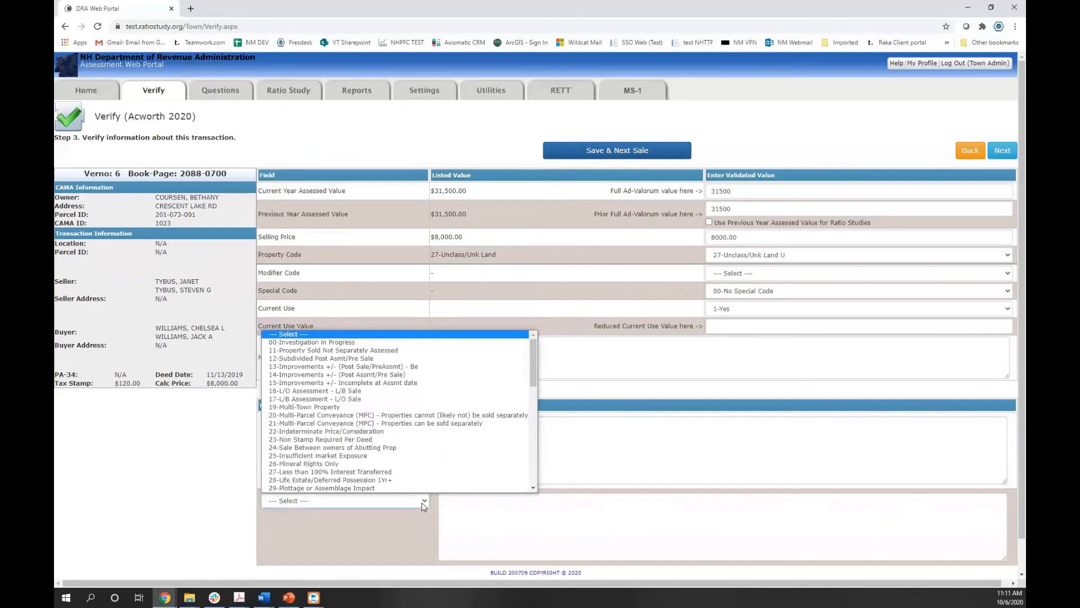
pyautogui.click(422, 503)
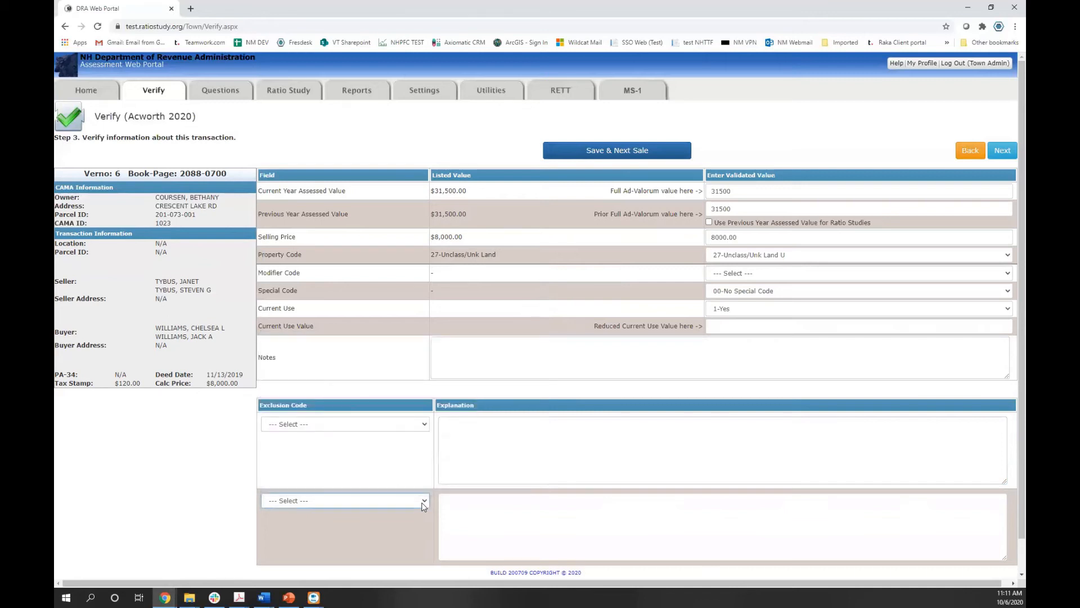
pyautogui.click(424, 506)
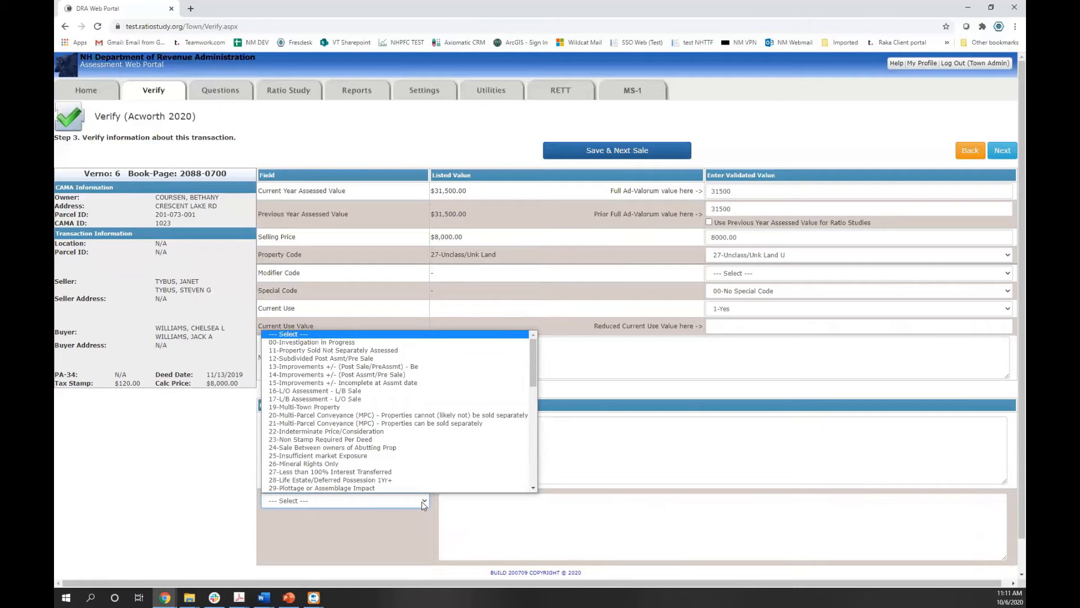
pyautogui.click(424, 502)
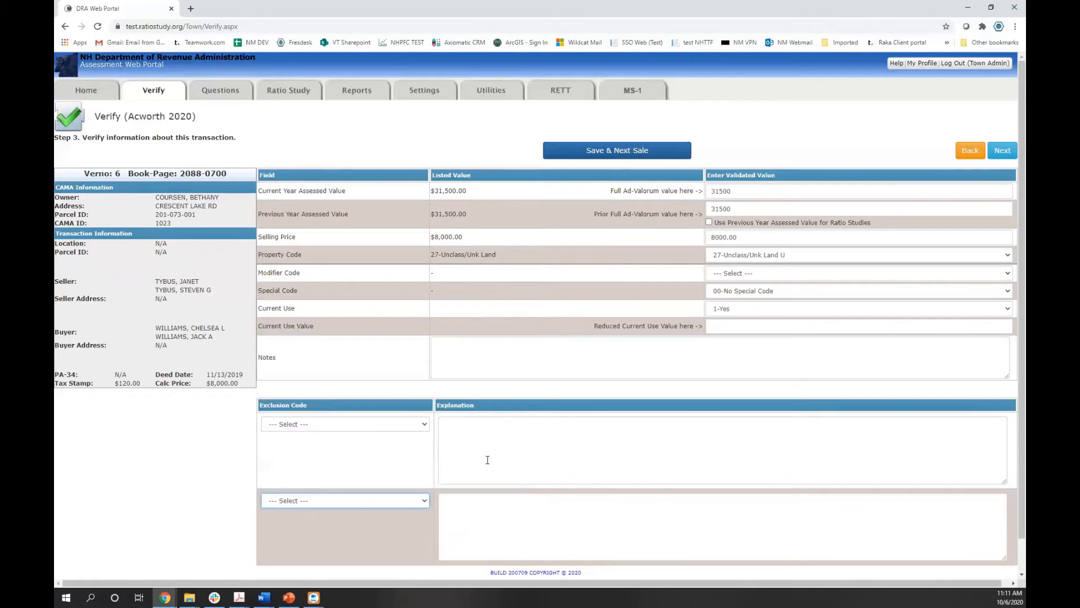
# Fix the validation errors with Modifier Code 00-No Modifier Code and Current Use 0-No, reaching Step 4
pyautogui.click(999, 156)
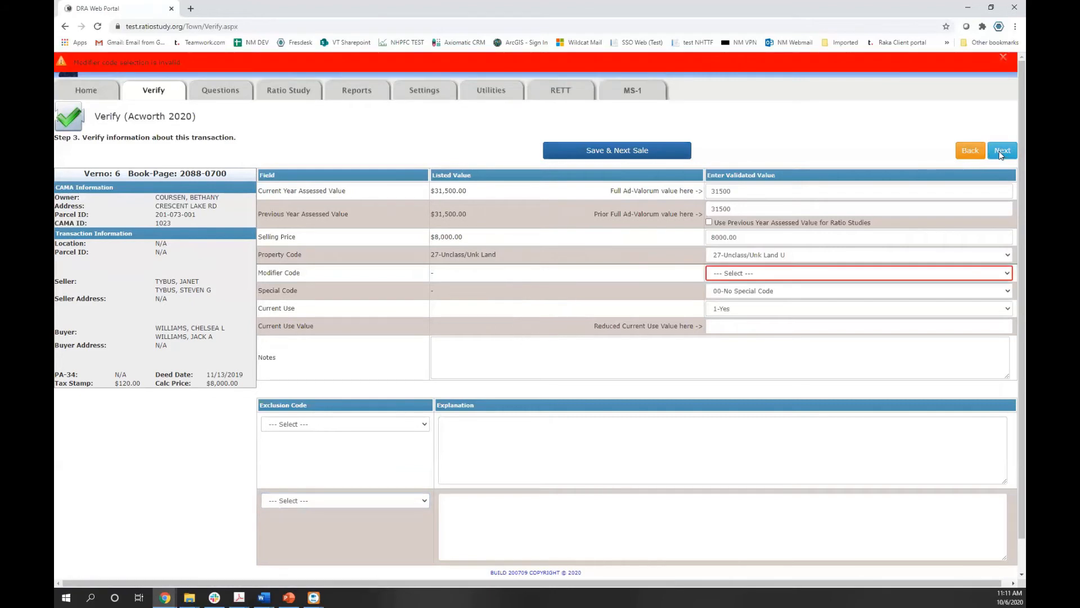
pyautogui.click(758, 274)
pyautogui.click(755, 292)
pyautogui.click(1004, 151)
pyautogui.click(812, 309)
pyautogui.click(809, 337)
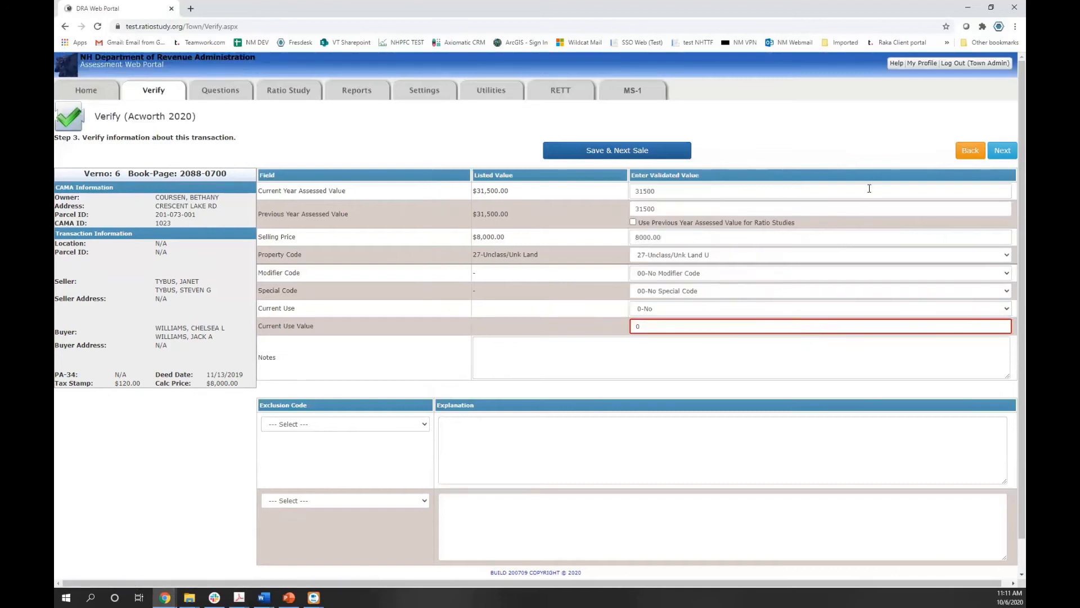
pyautogui.click(991, 155)
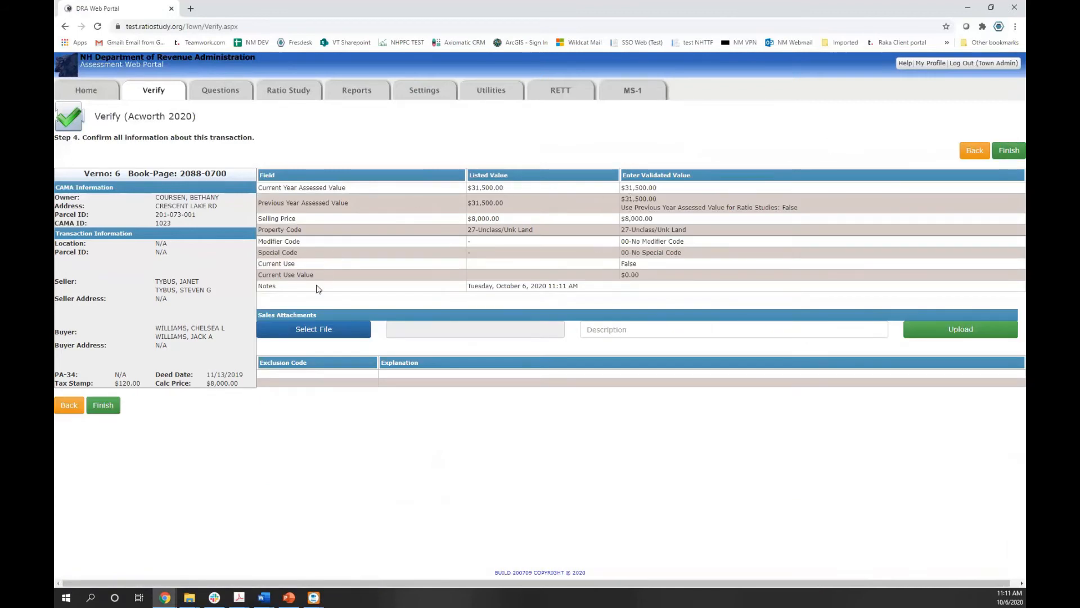
# Upload the résumé .docx from Downloads as a sales attachment described 'descriptoin'
pyautogui.click(311, 336)
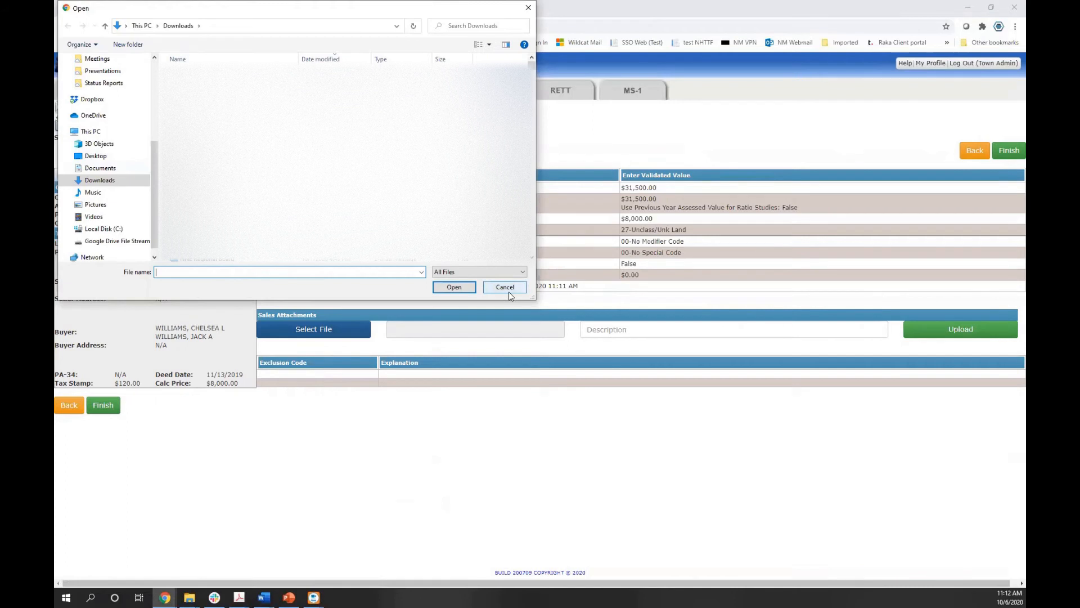
pyautogui.click(225, 163)
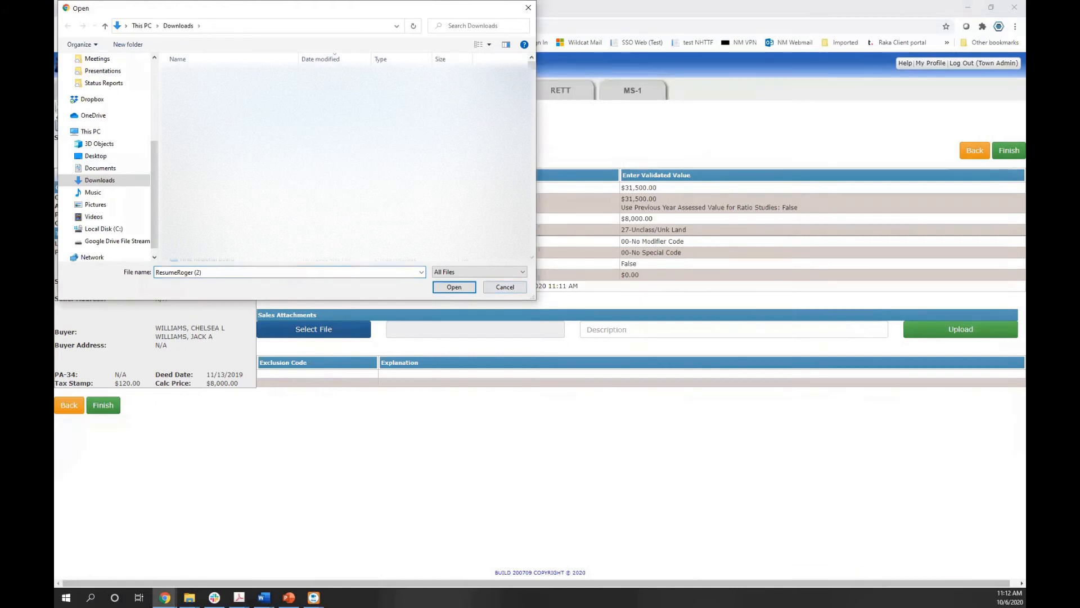
pyautogui.click(460, 290)
pyautogui.click(664, 331)
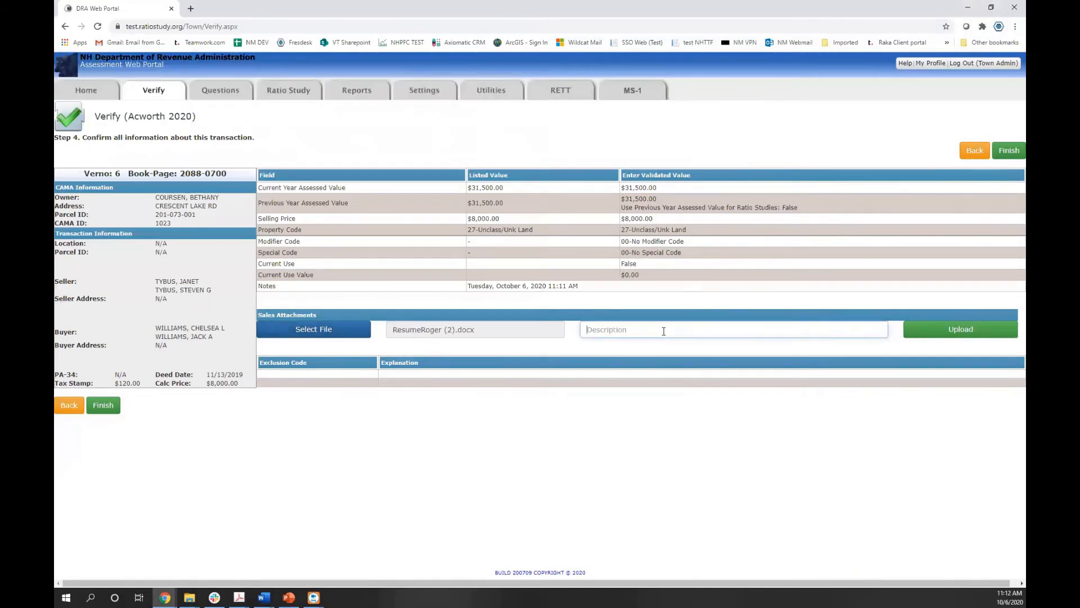
pyautogui.write('descriptoin')
pyautogui.click(1002, 333)
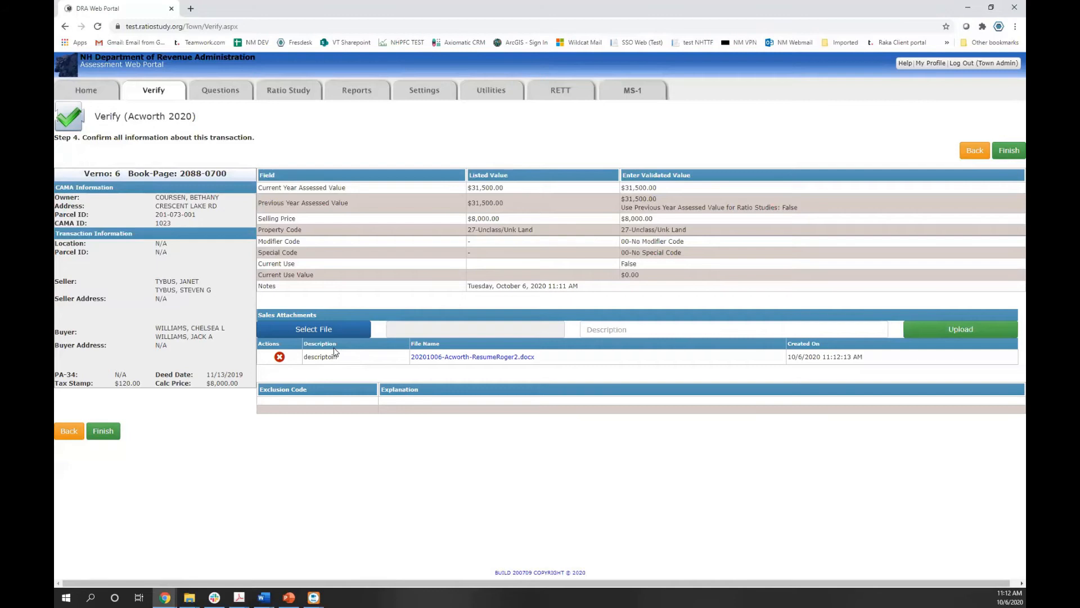
# Delete the test attachment and finish the Verno 6 sale
pyautogui.click(279, 357)
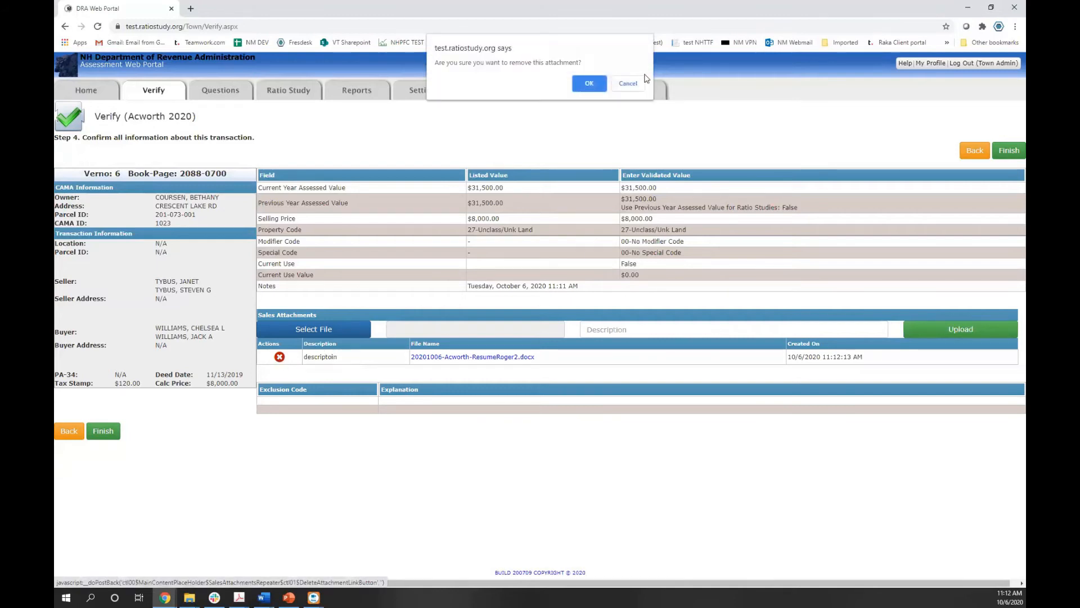
pyautogui.click(589, 85)
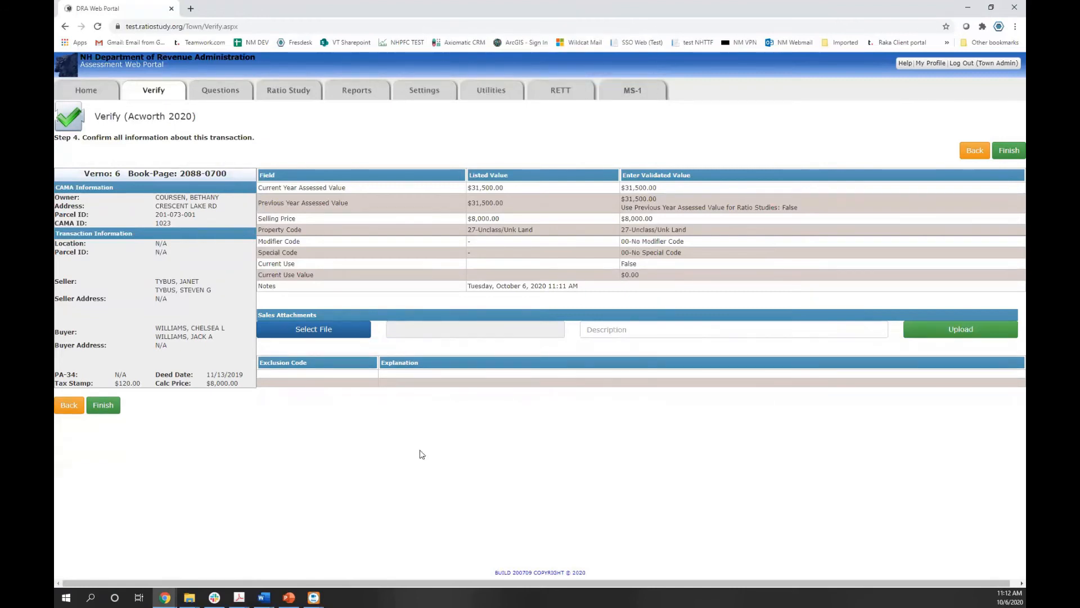
pyautogui.click(95, 406)
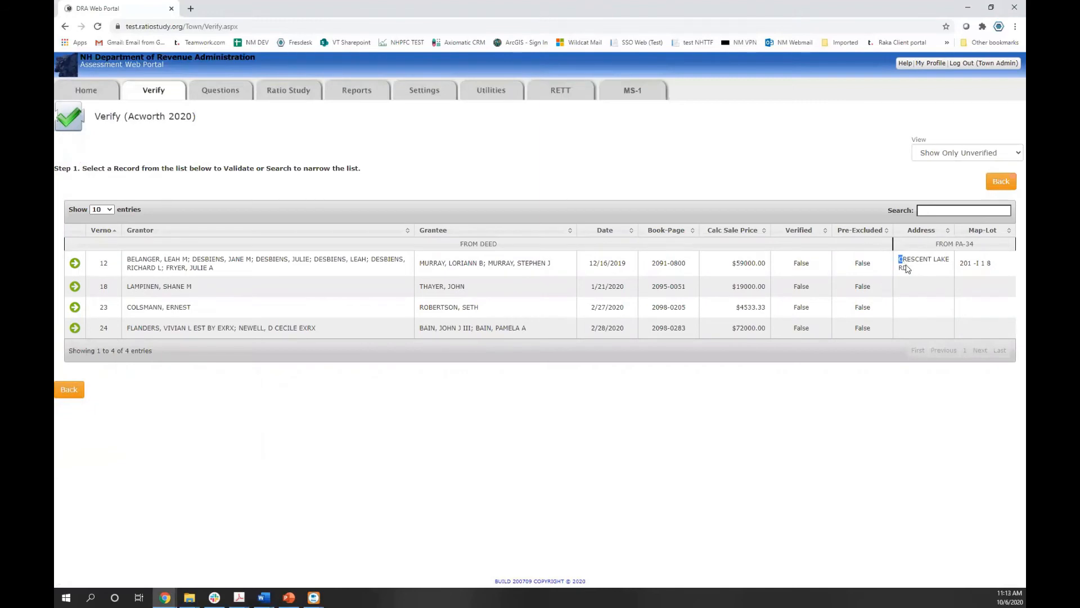
pyautogui.moveTo(902, 261); pyautogui.dragTo(908, 271)
pyautogui.hotkey('ctrl', 'c')
pyautogui.click(368, 283)
pyautogui.click(75, 263)
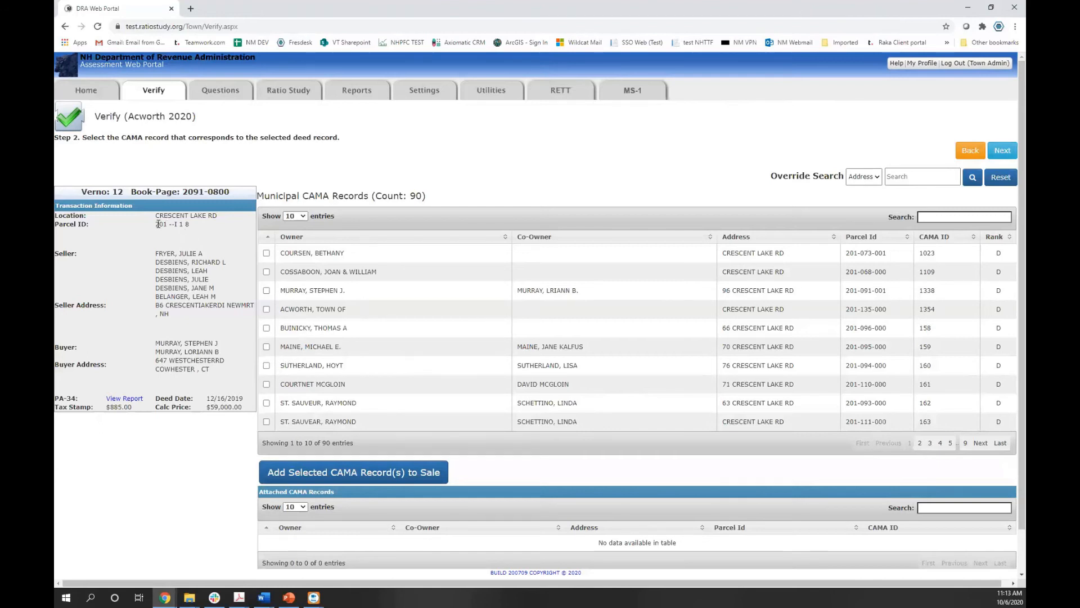
pyautogui.moveTo(158, 224); pyautogui.dragTo(182, 223)
# Open the PA-34 report for Verno 12 and scroll through its first page
pyautogui.click(127, 401)
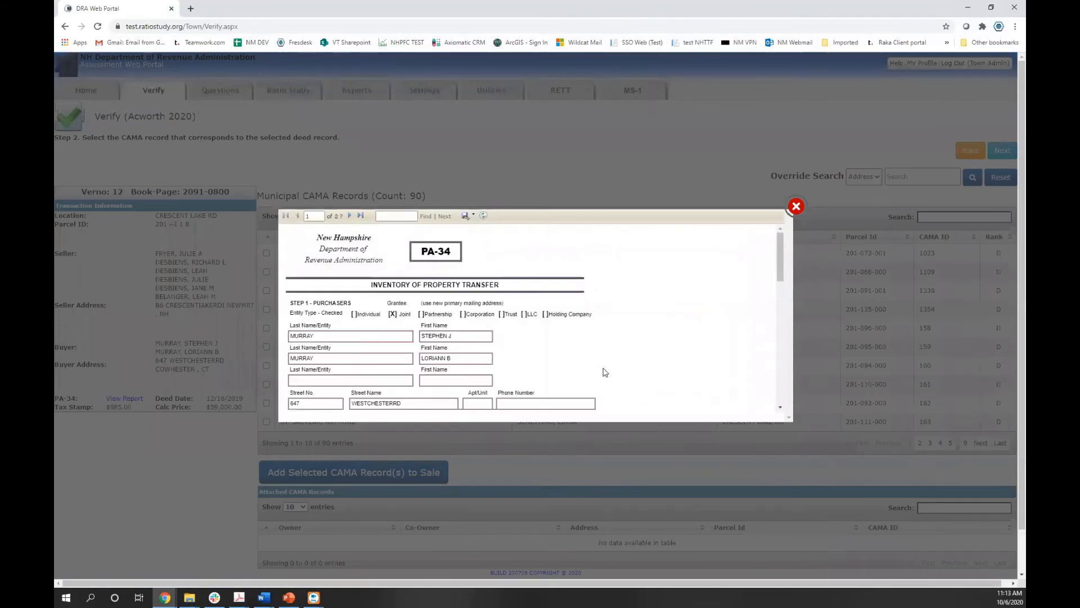
pyautogui.scroll(-5, 508, 299)
pyautogui.scroll(-4, 508, 300)
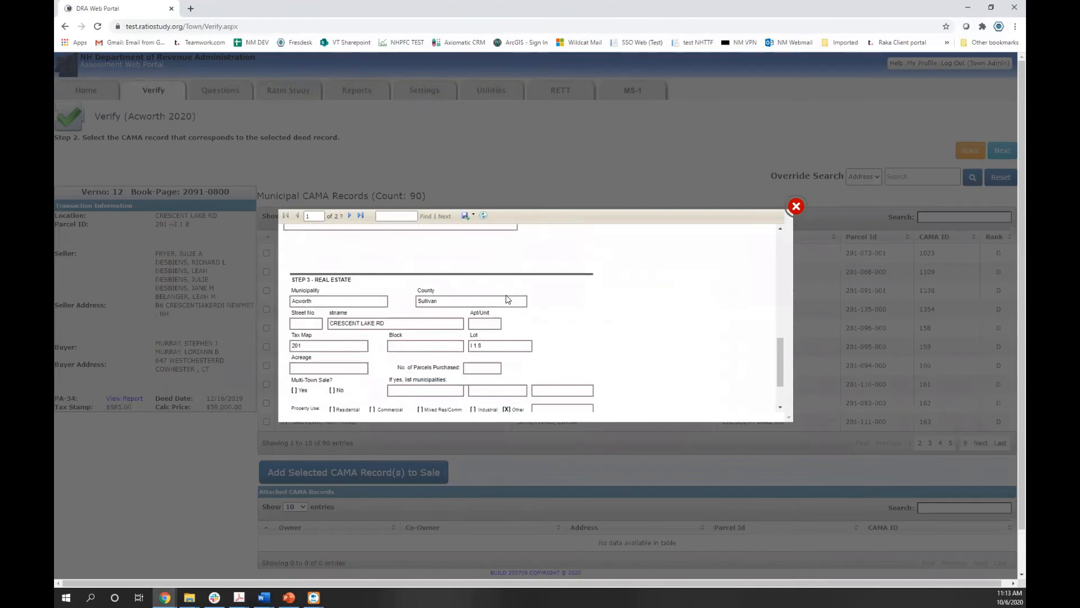
pyautogui.scroll(-1, 363, 346)
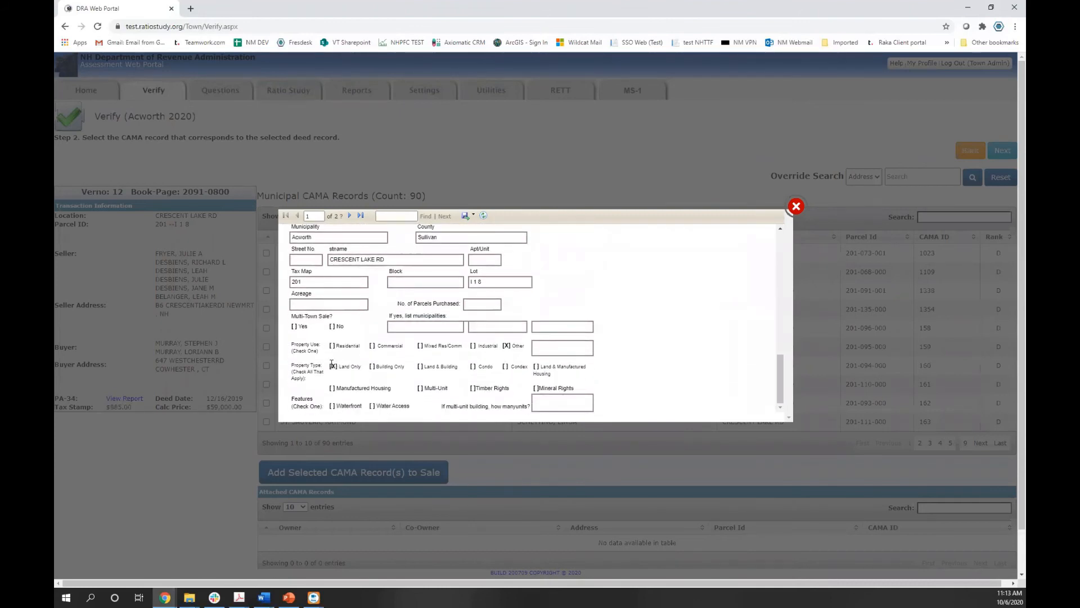
pyautogui.scroll(-1, 425, 389)
# Go to page 2 of the report, check the 59000.00 deed price, and show export formats
pyautogui.click(352, 215)
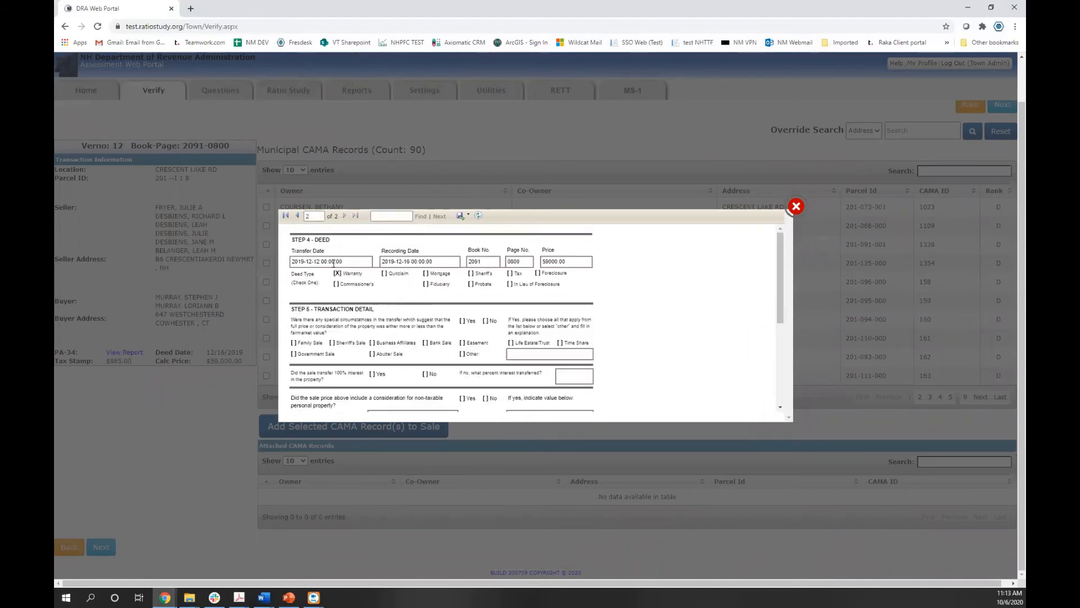
pyautogui.moveTo(544, 262); pyautogui.dragTo(555, 262)
pyautogui.scroll(-3, 483, 354)
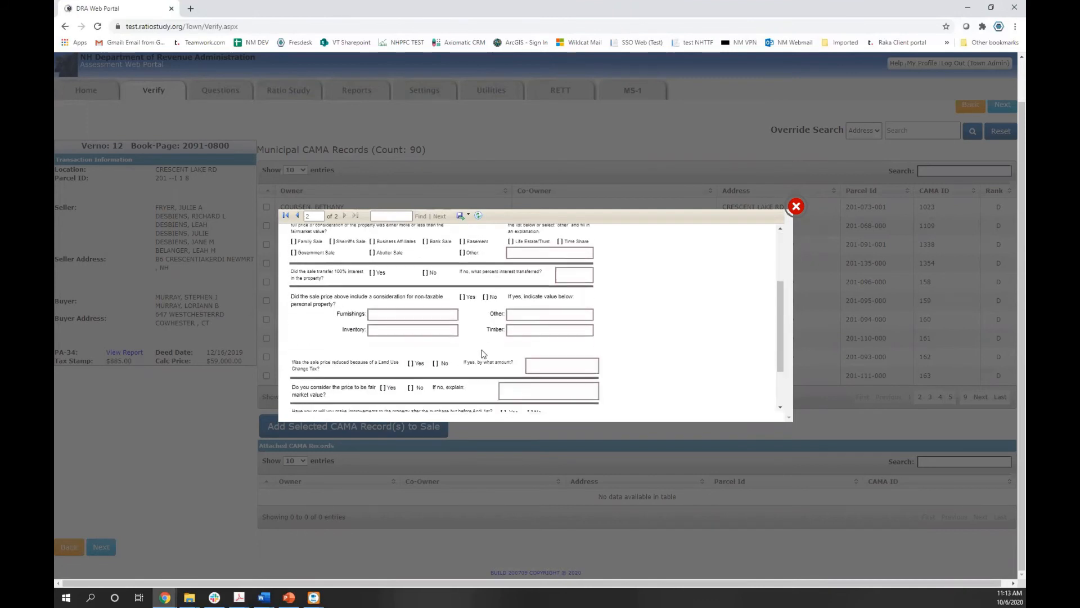
pyautogui.scroll(-2, 483, 354)
pyautogui.scroll(5, 482, 349)
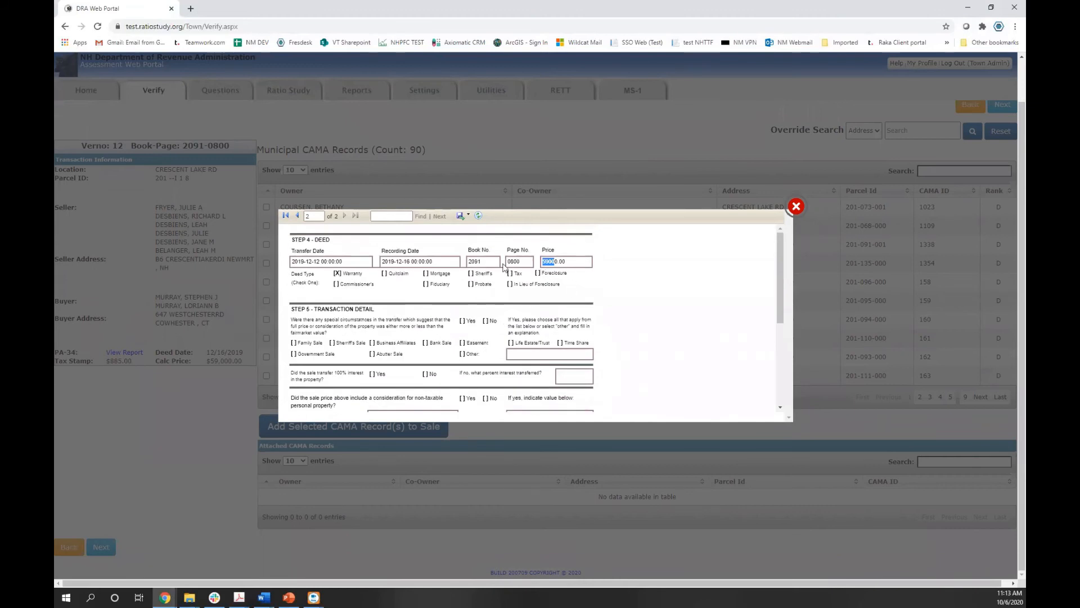
pyautogui.click(466, 217)
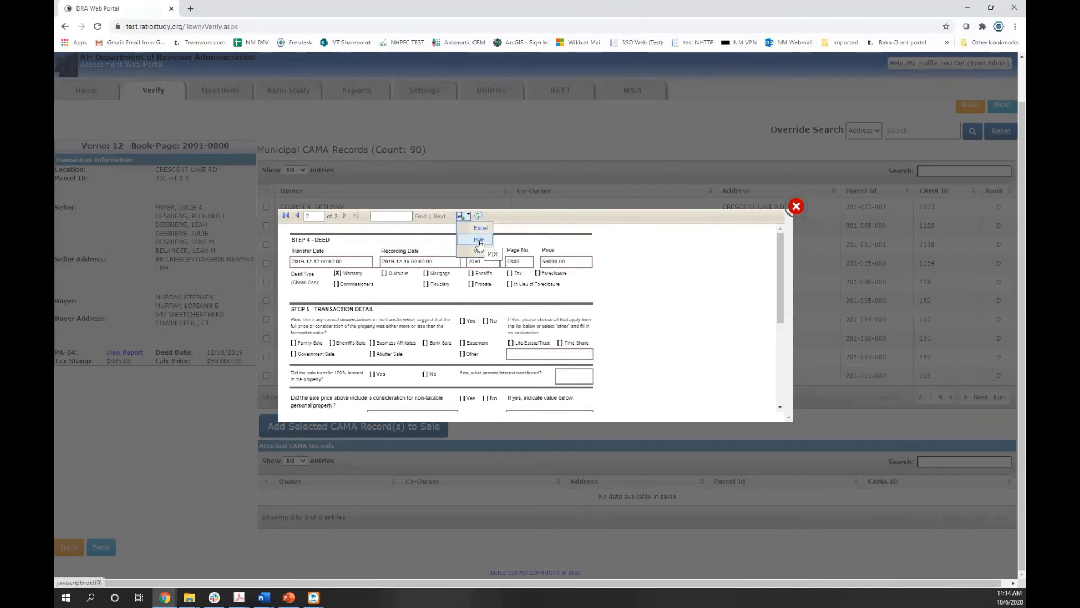
# Export the PA-34 report to PDF, review the PDF, and close the PA34Report tab
pyautogui.click(481, 241)
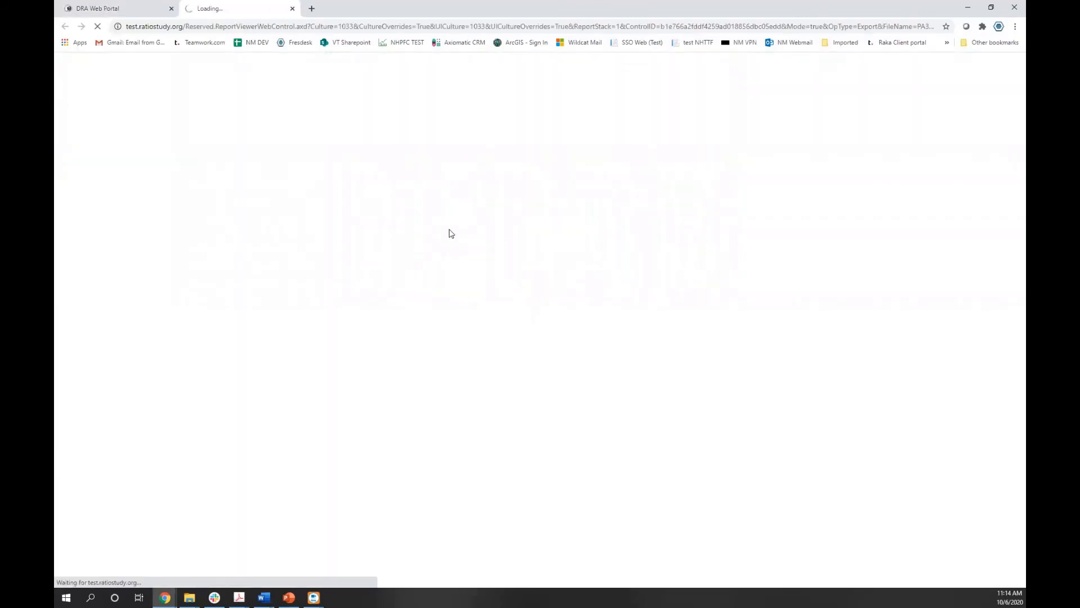
pyautogui.scroll(-2, 441, 225)
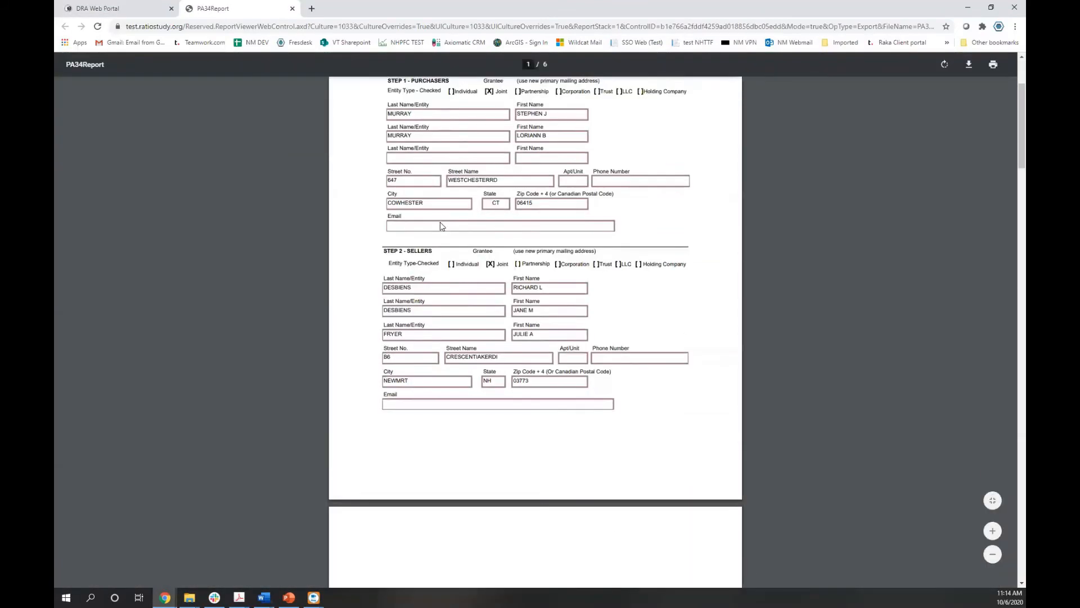
pyautogui.scroll(-15, 440, 224)
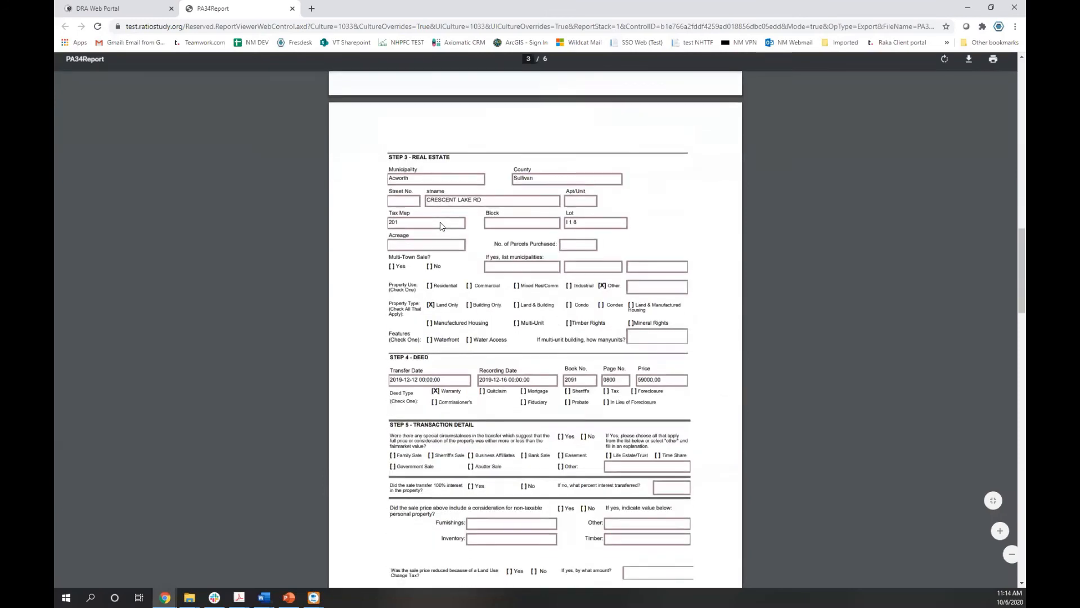
pyautogui.scroll(-4, 441, 225)
pyautogui.scroll(4, 441, 225)
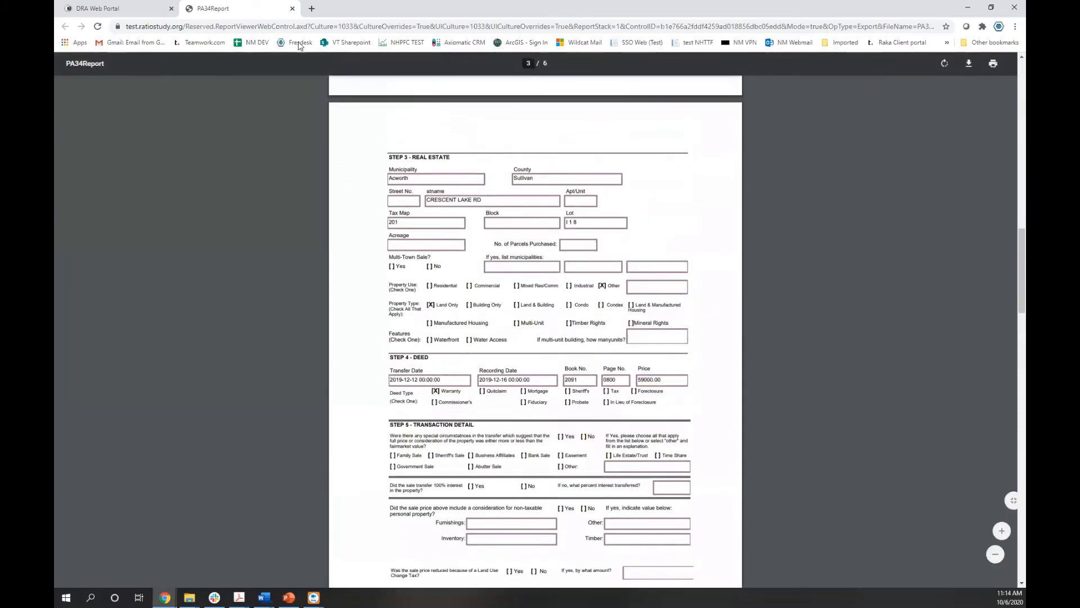
pyautogui.click(292, 8)
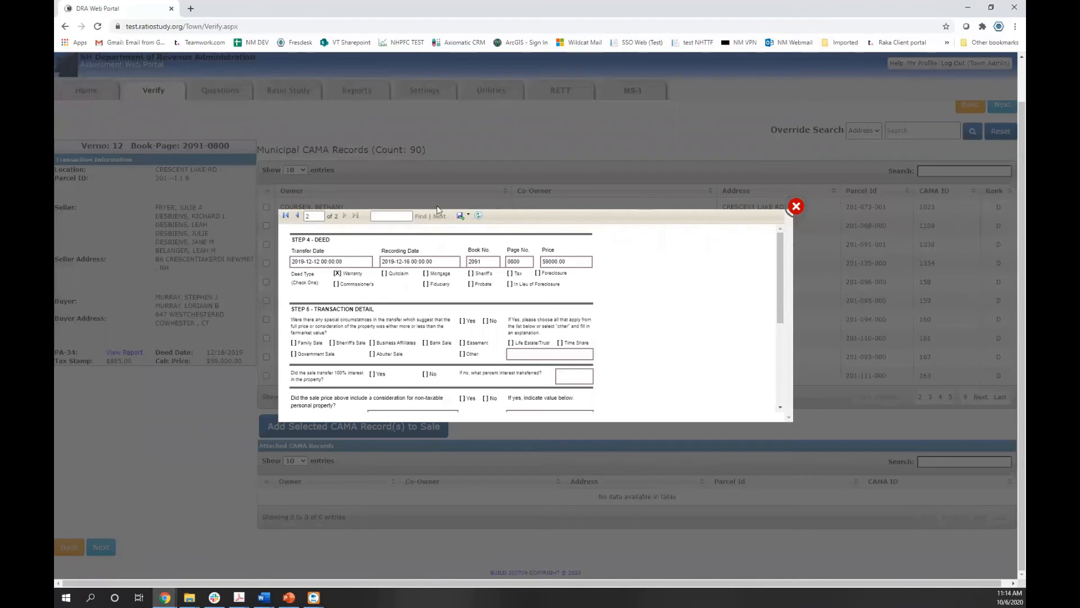
# Match Verno 12 to CAMA parcel 201-073-001, leave the exclusion code unset, and save
pyautogui.click(461, 216)
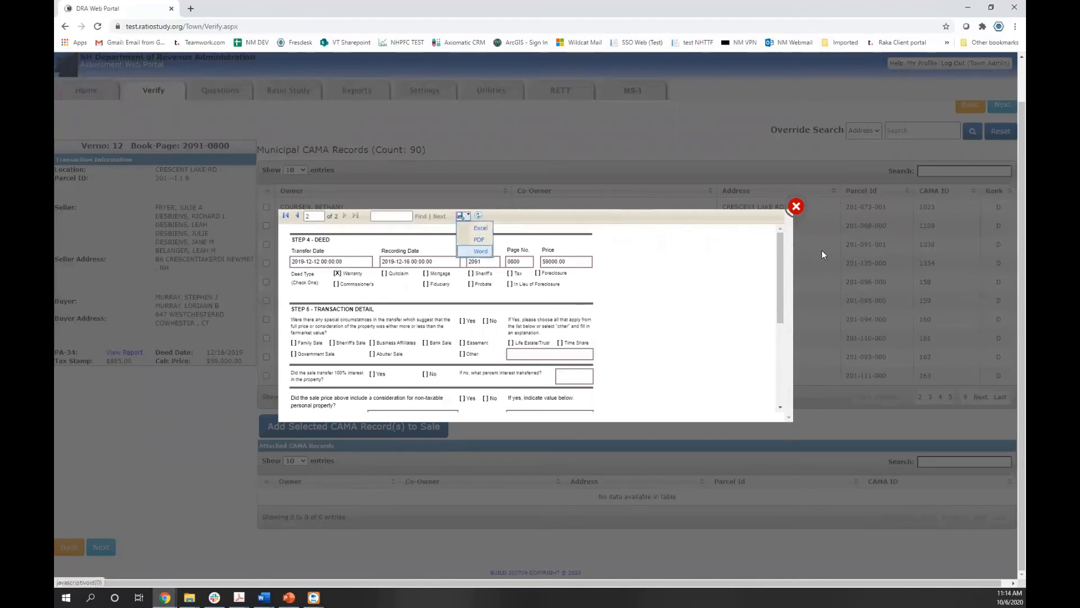
pyautogui.click(796, 208)
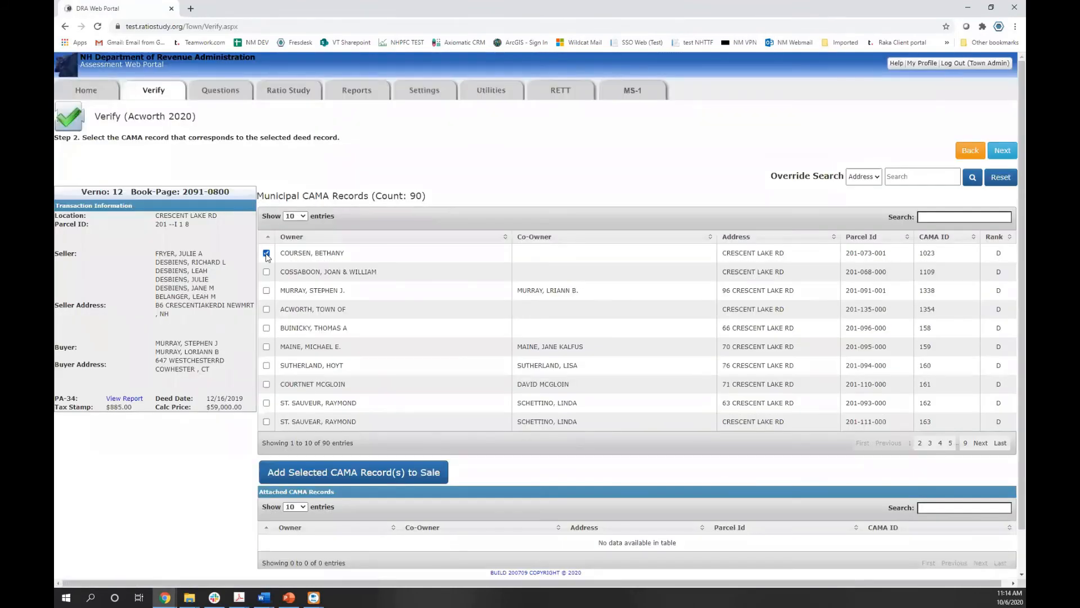
pyautogui.click(1010, 151)
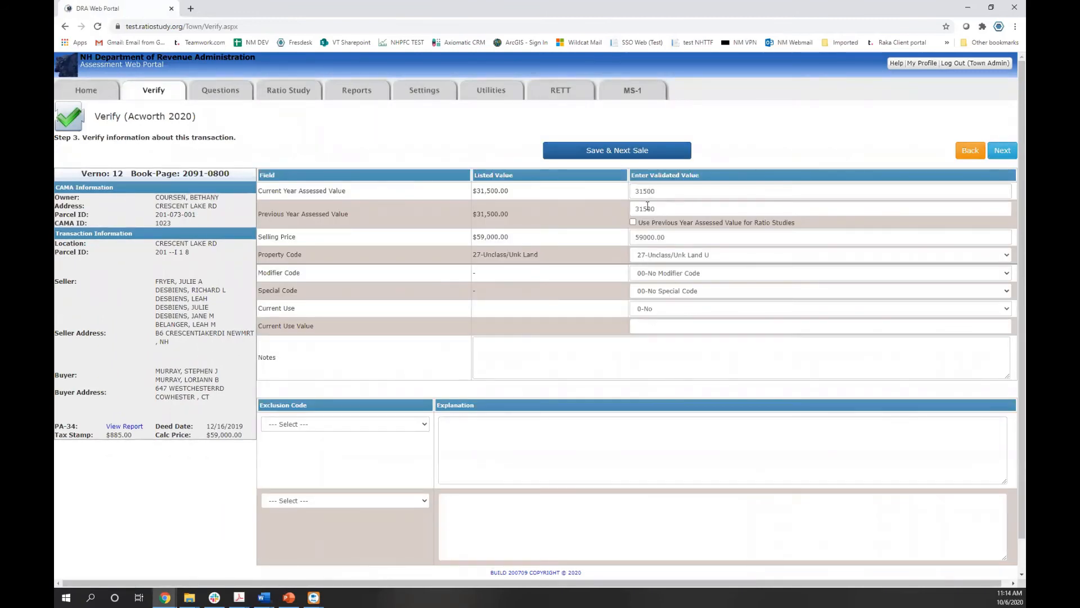
pyautogui.click(403, 425)
pyautogui.click(403, 425)
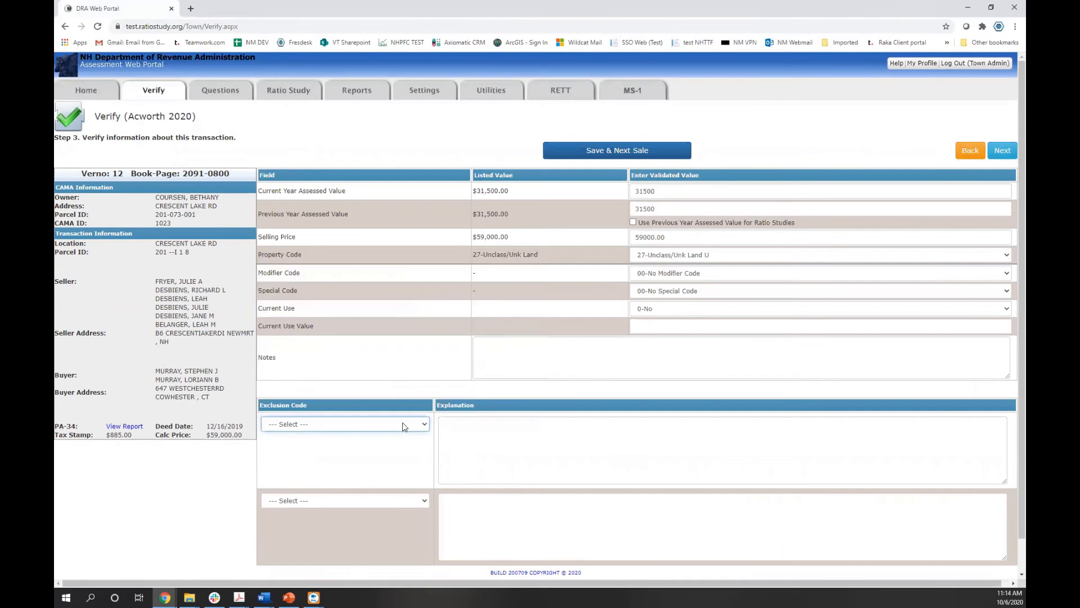
pyautogui.click(650, 151)
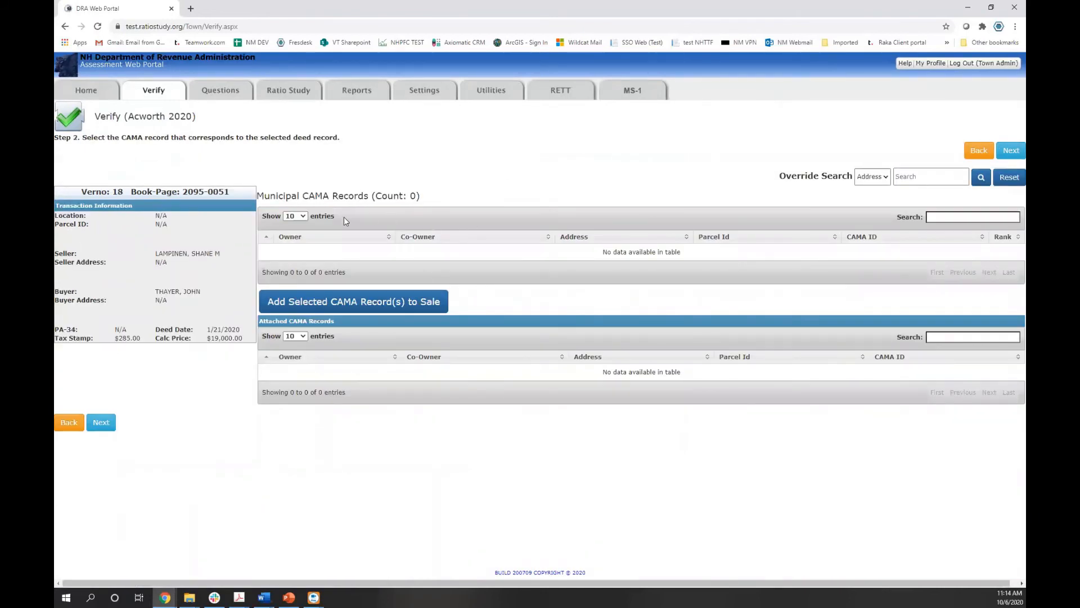
# Search CAMA records for CRESCENT LAKE RD and select parcel 201-096-000 for Verno 18
pyautogui.rightClick(960, 217)
pyautogui.click(927, 176)
pyautogui.rightClick(927, 176)
pyautogui.click(937, 258)
pyautogui.click(980, 178)
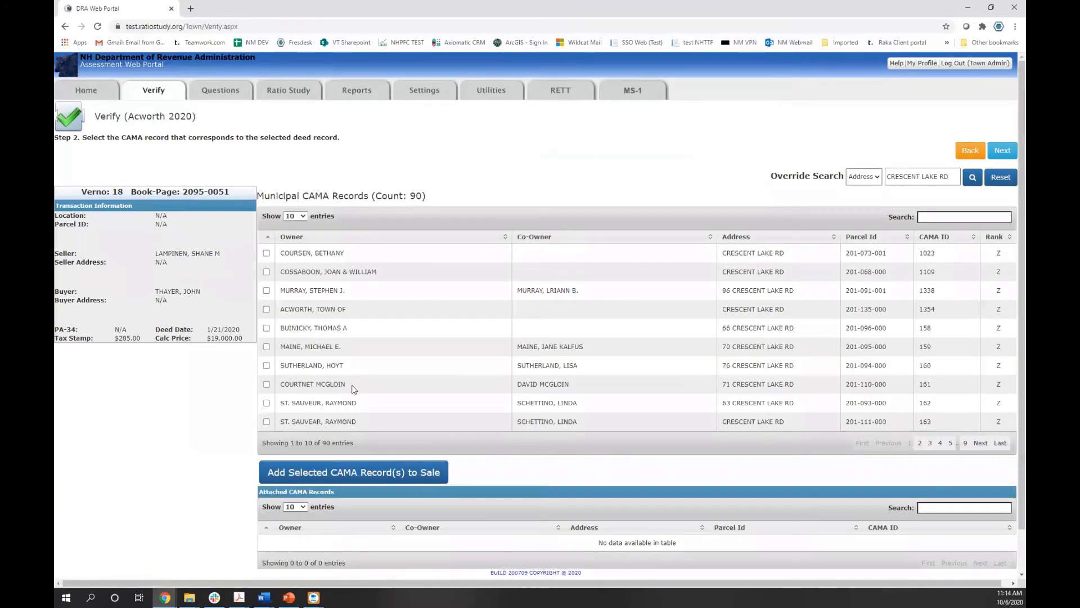
pyautogui.click(266, 327)
# Save Verno 18's verification and return to the Acworth 2020 Home page
pyautogui.click(996, 154)
pyautogui.click(662, 149)
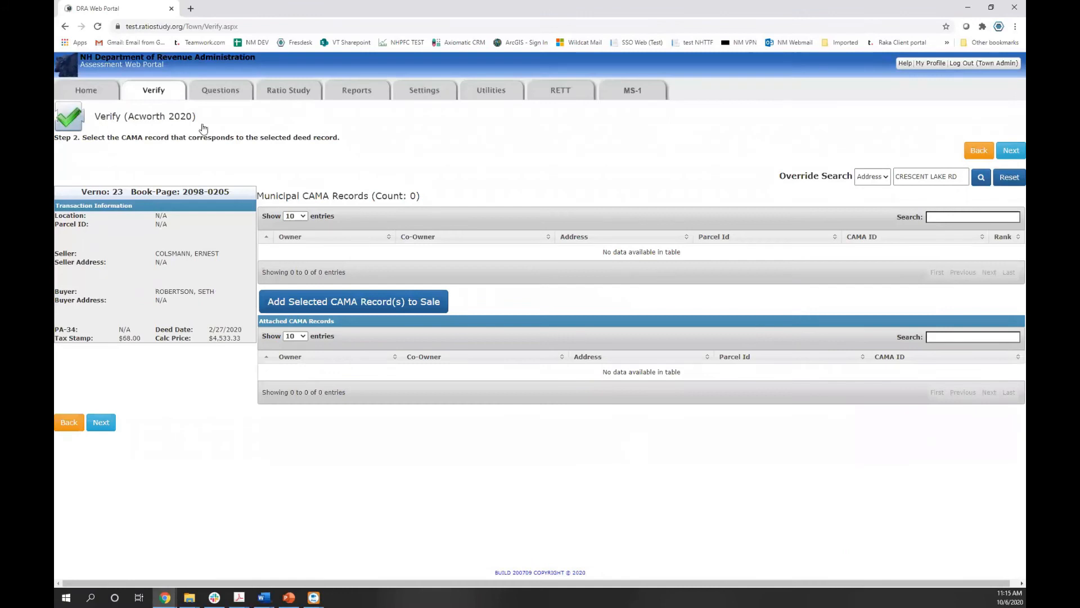
pyautogui.click(94, 95)
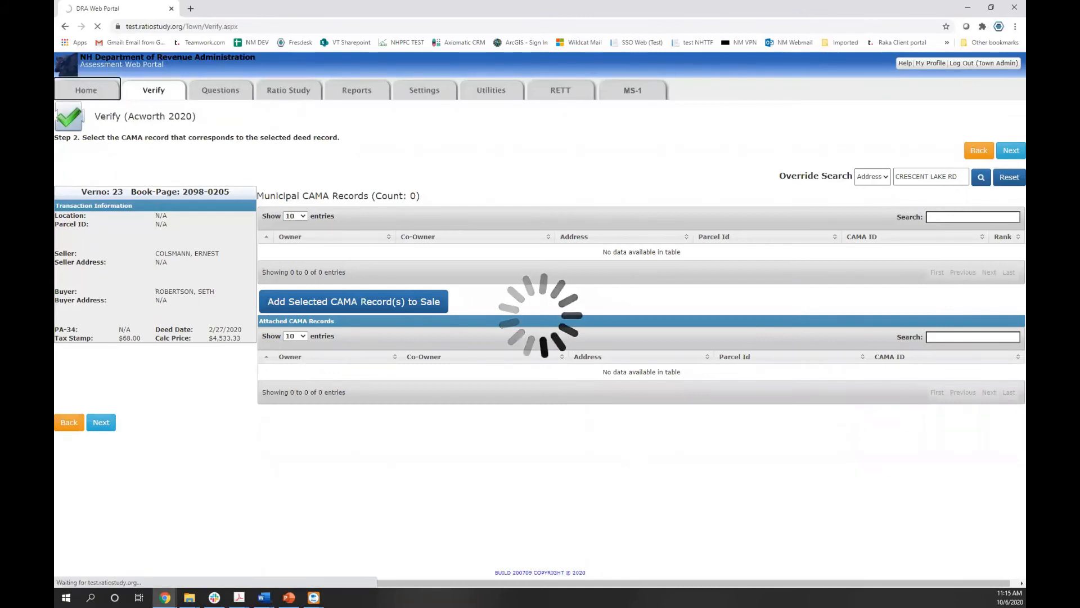
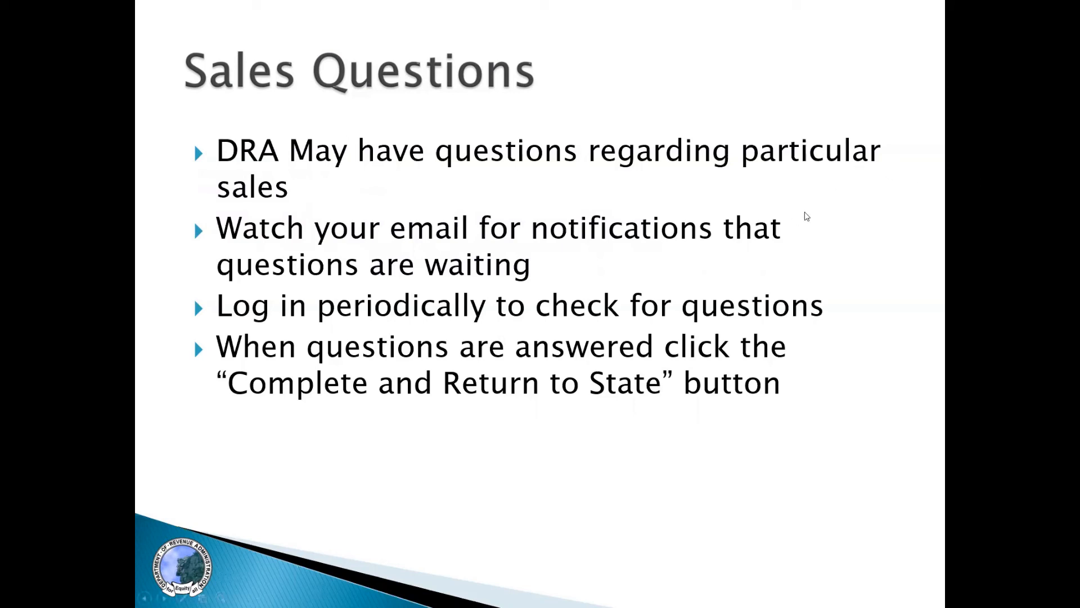
# Exit the slide show to reveal the Acworth 2020 portal home page in Chrome
pyautogui.press('Escape')
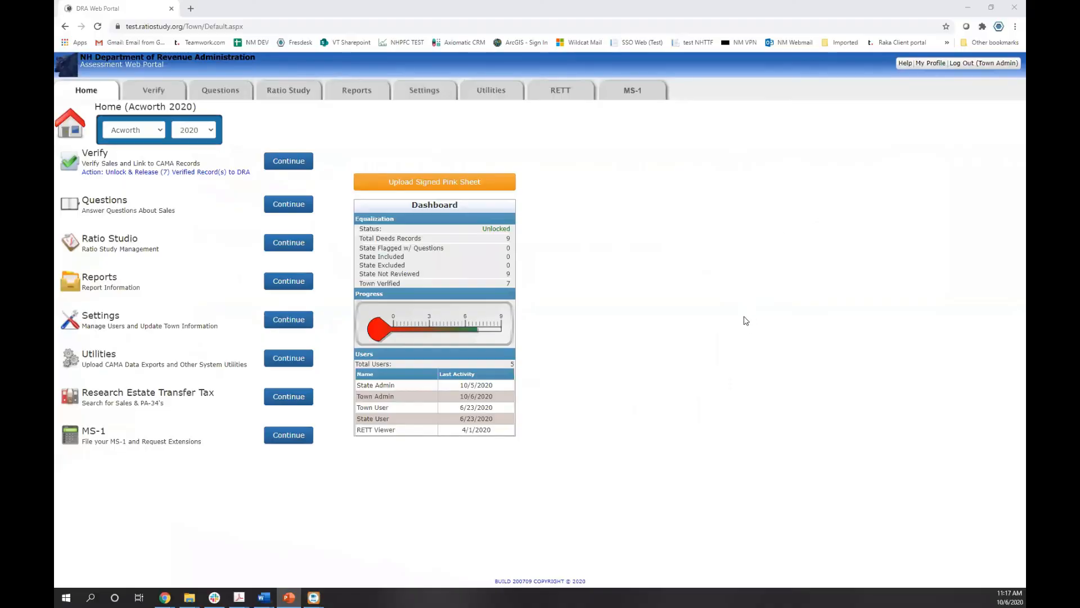
# Glance at the Questions and Verify pages, then switch Acworth's tax year to 2019
pyautogui.click(236, 93)
pyautogui.click(236, 92)
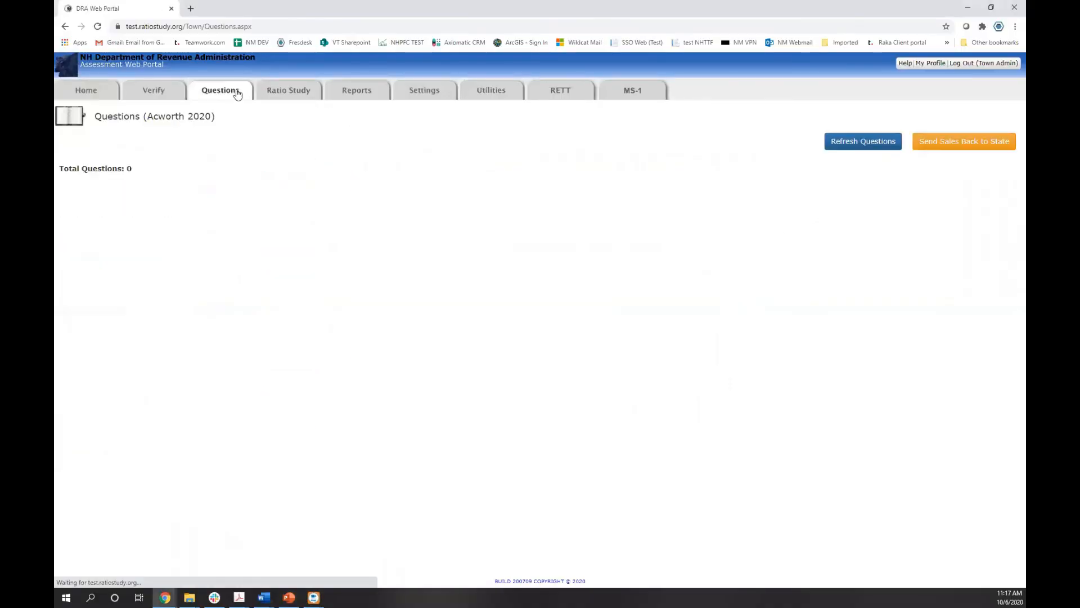
pyautogui.click(137, 94)
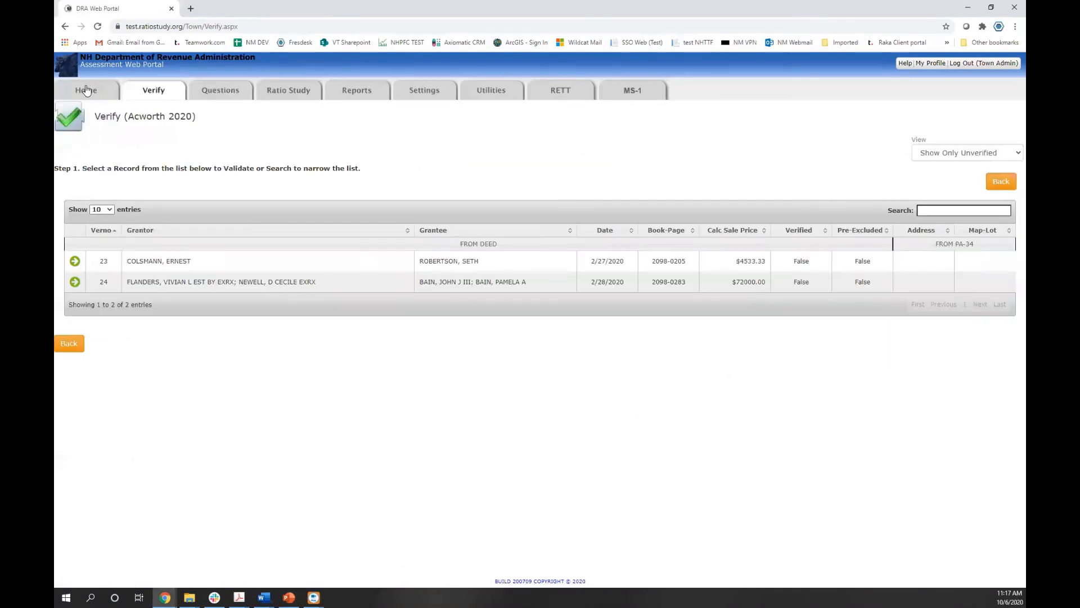
pyautogui.click(207, 131)
pyautogui.click(203, 216)
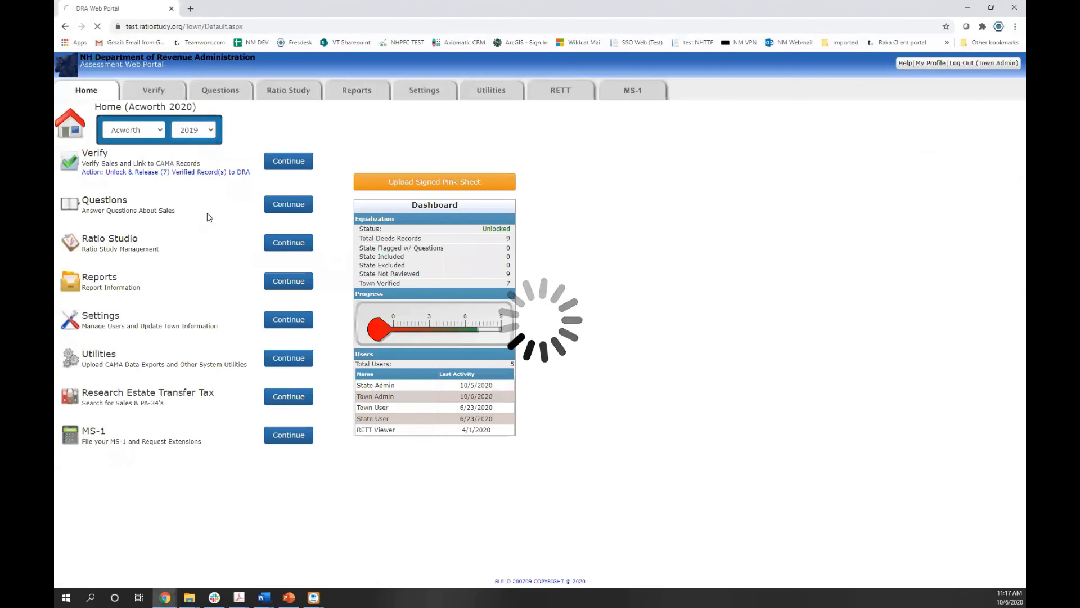
# Reply 'test' to the V: 51 question about parcels selling together and save
pyautogui.click(271, 205)
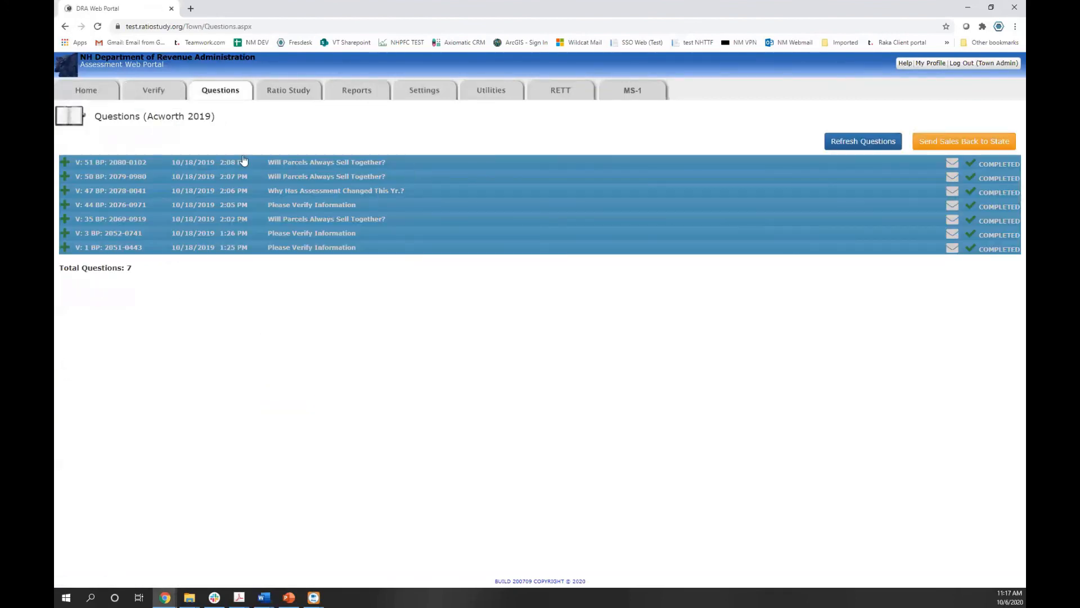
pyautogui.click(242, 161)
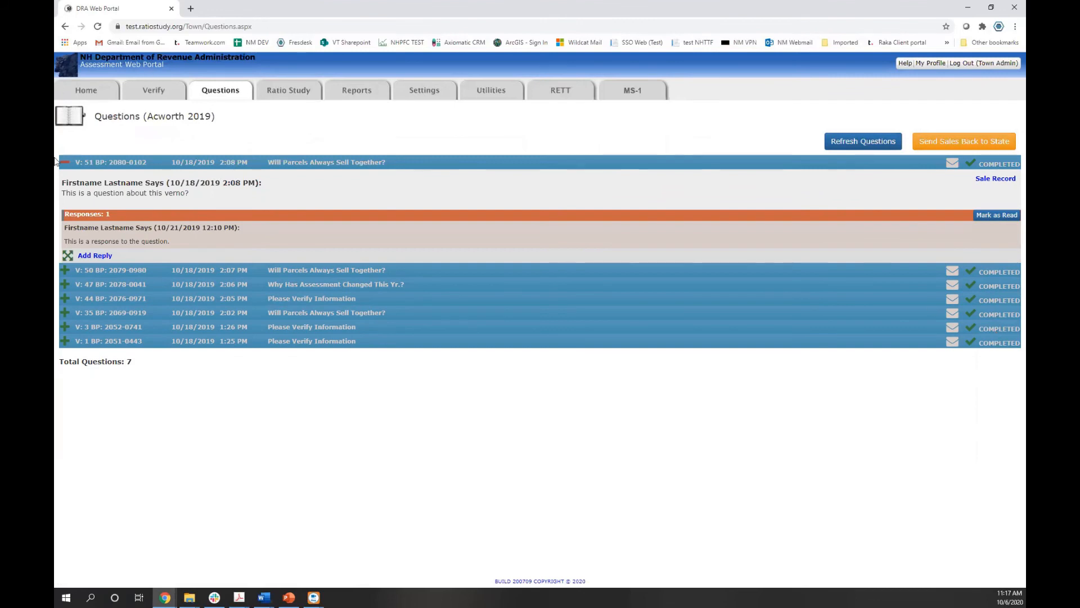
pyautogui.click(101, 257)
pyautogui.write('test')
pyautogui.click(1000, 345)
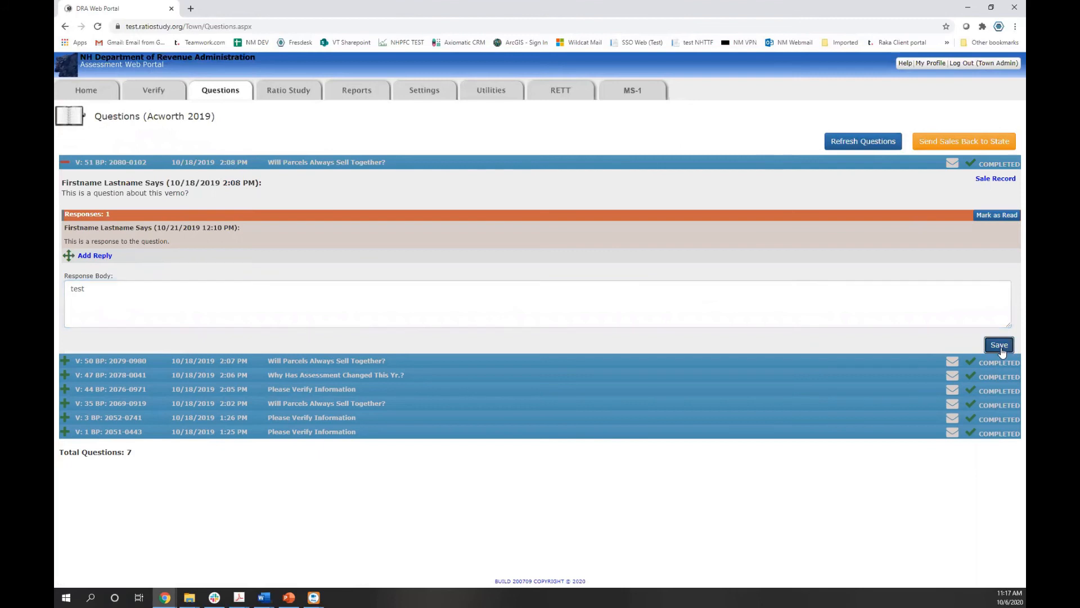
# Recheck the V: 51 reply and its sale record, then collapse the question
pyautogui.click(518, 163)
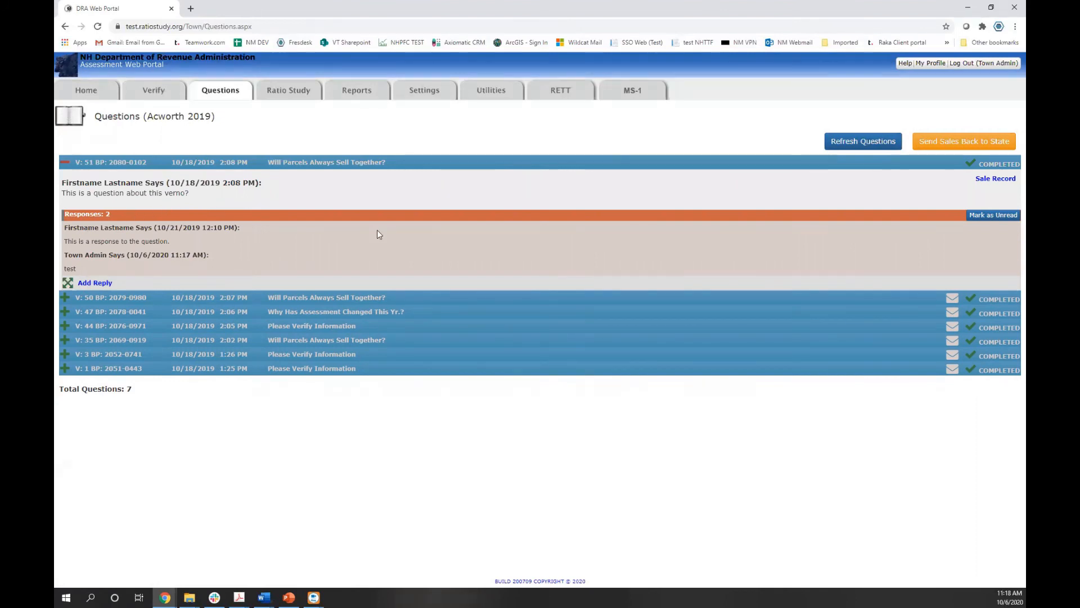
pyautogui.click(1001, 178)
pyautogui.click(64, 163)
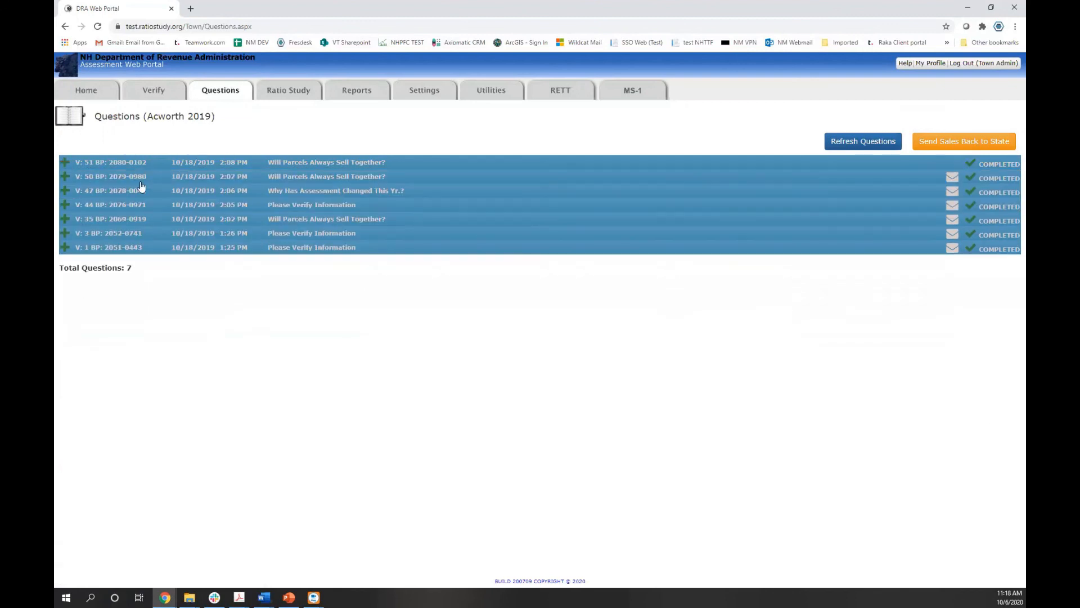
# Return Home, set the tax year back to 2020, and go to Reports
pyautogui.click(105, 90)
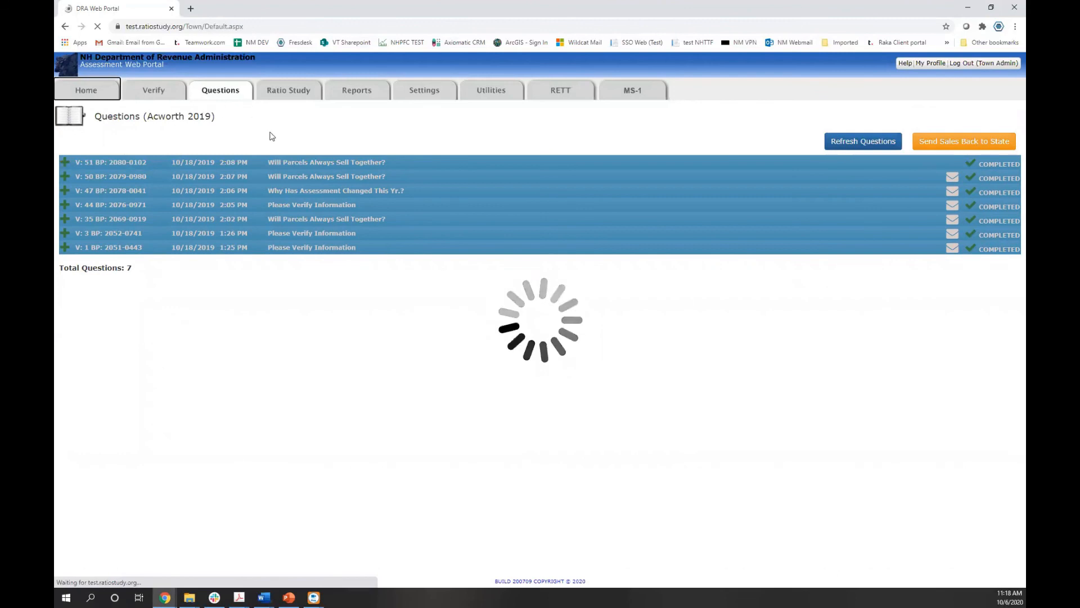
pyautogui.click(193, 130)
pyautogui.click(206, 225)
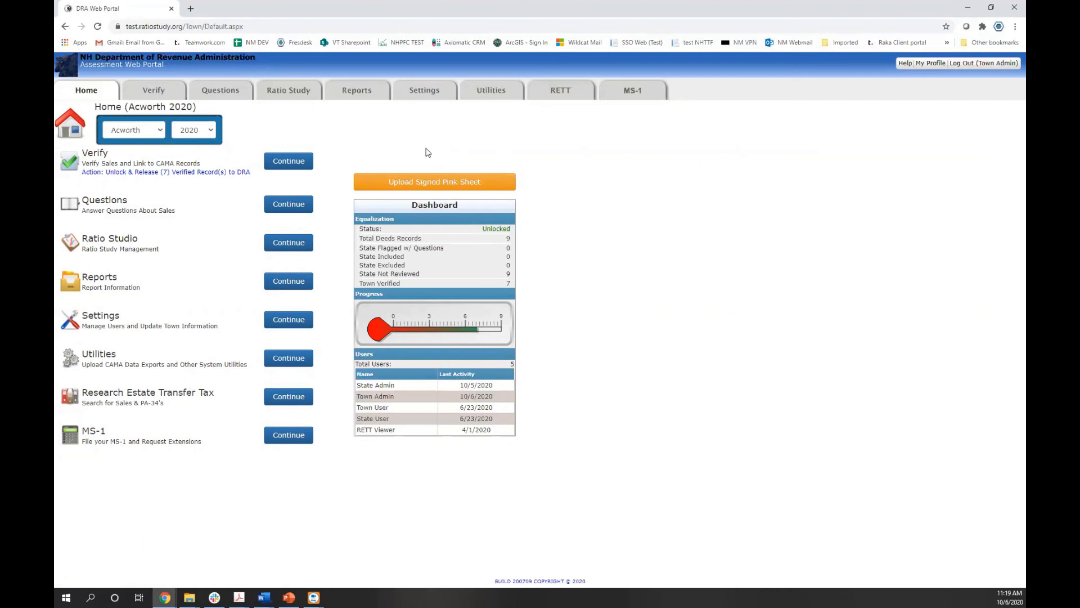
pyautogui.click(353, 94)
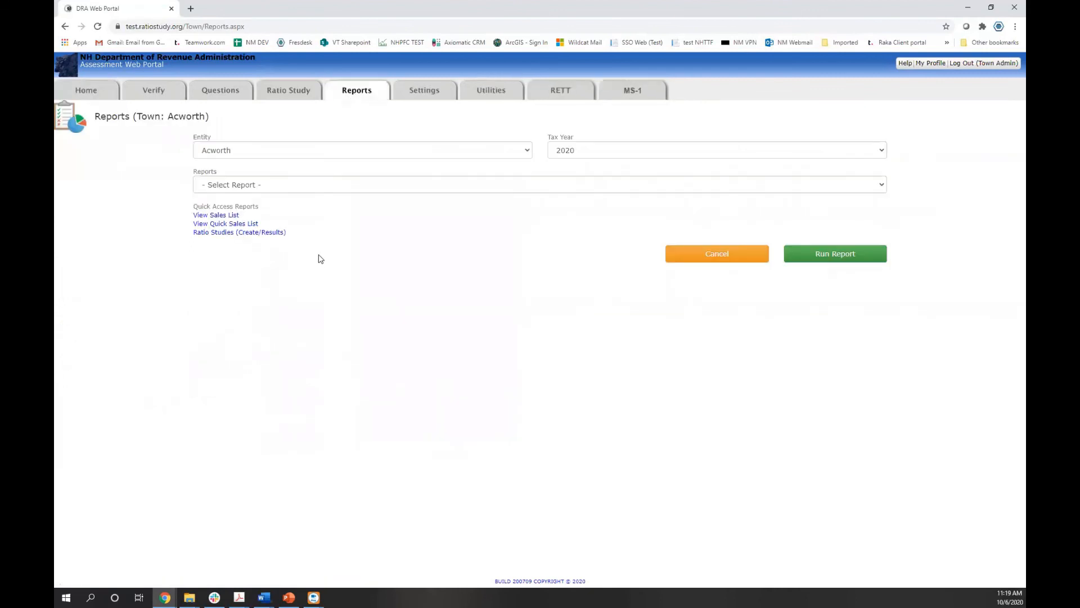
# Run the Quick Sales List report and view its export formats without exporting
pyautogui.click(228, 227)
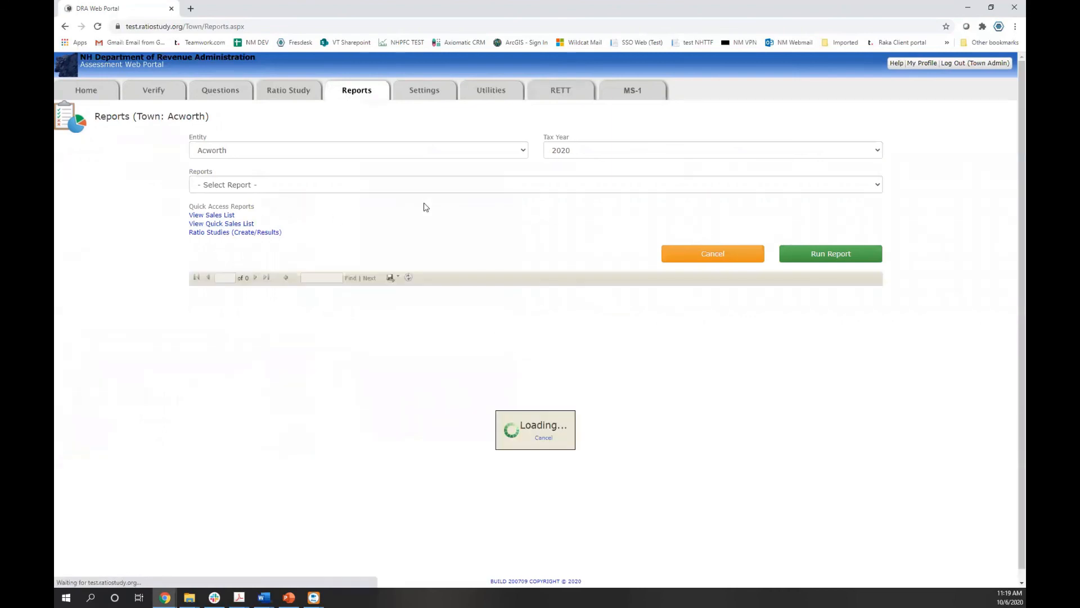
pyautogui.click(391, 277)
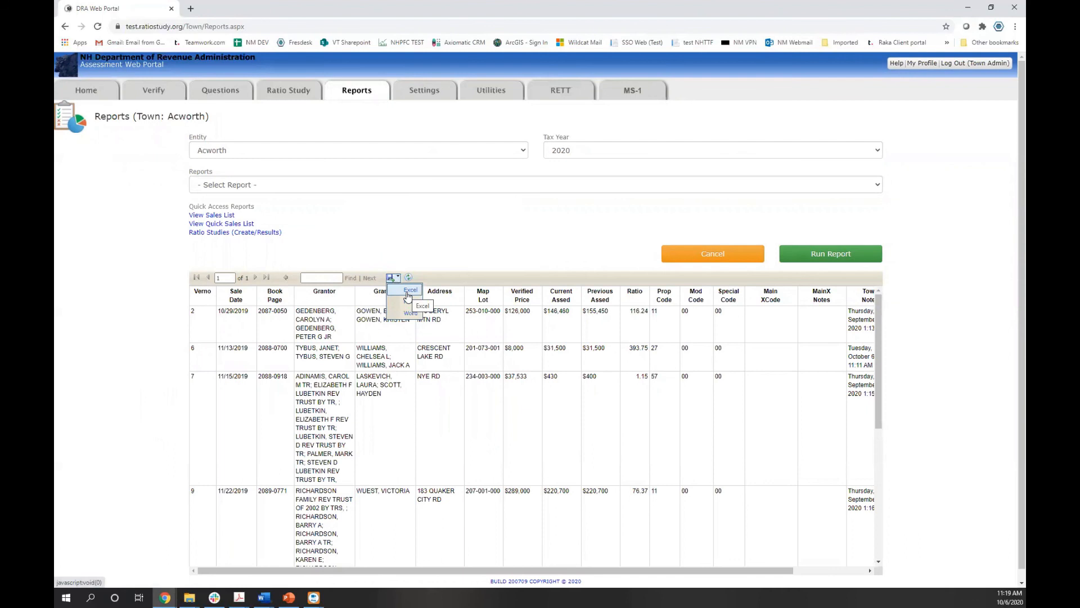
pyautogui.click(408, 293)
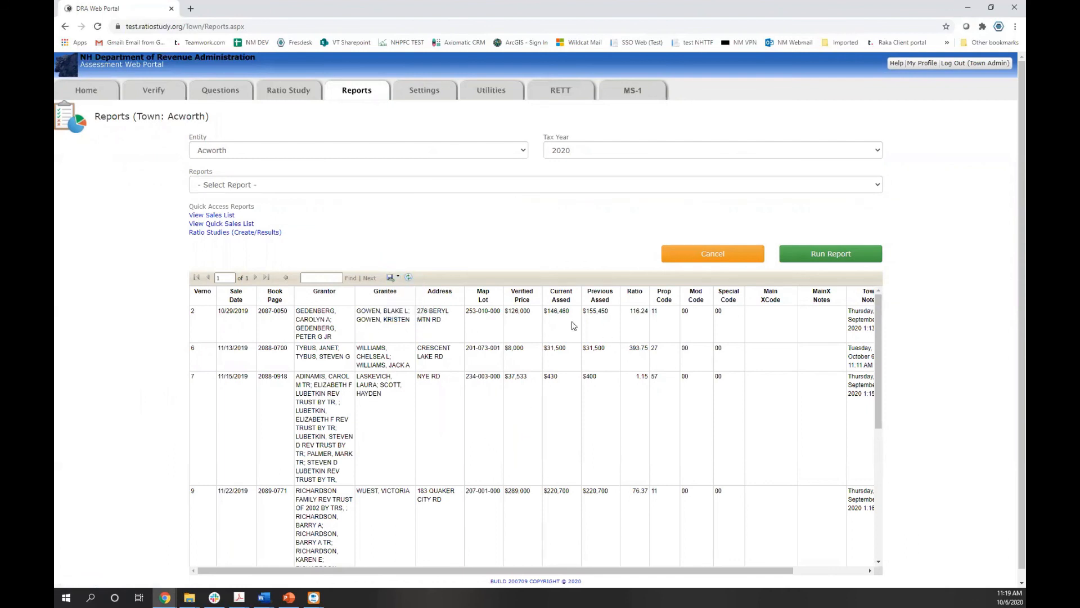
pyautogui.moveTo(544, 571)
pyautogui.mouseDown()
pyautogui.moveTo(668, 570)
pyautogui.moveTo(542, 568)
pyautogui.mouseUp()
# Open the Upload Signed Pink Sheet page, browse for a file, then cancel without uploading
pyautogui.click(159, 88)
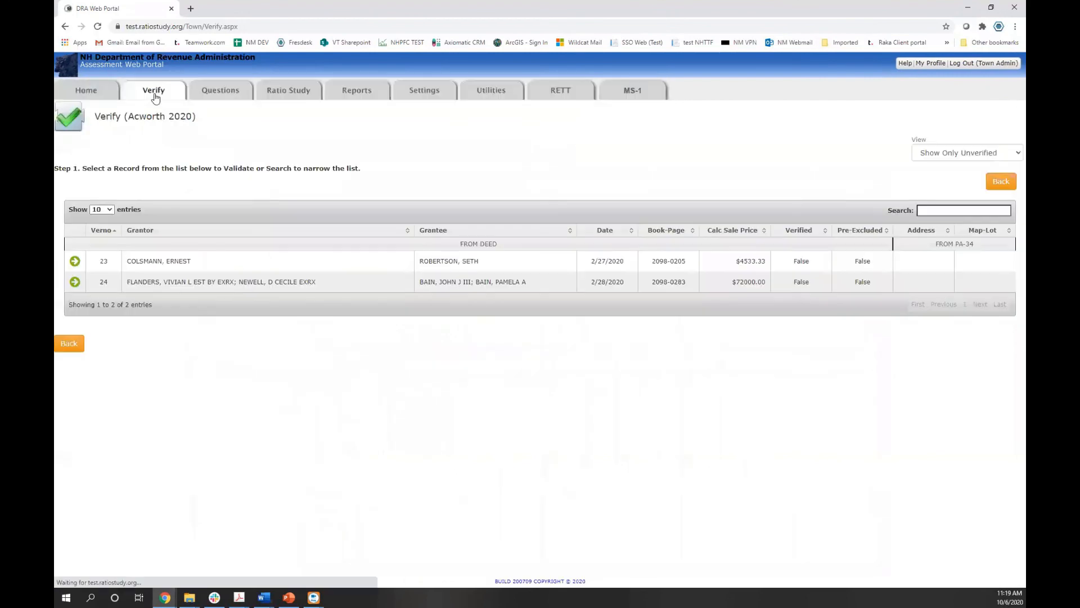
pyautogui.click(94, 96)
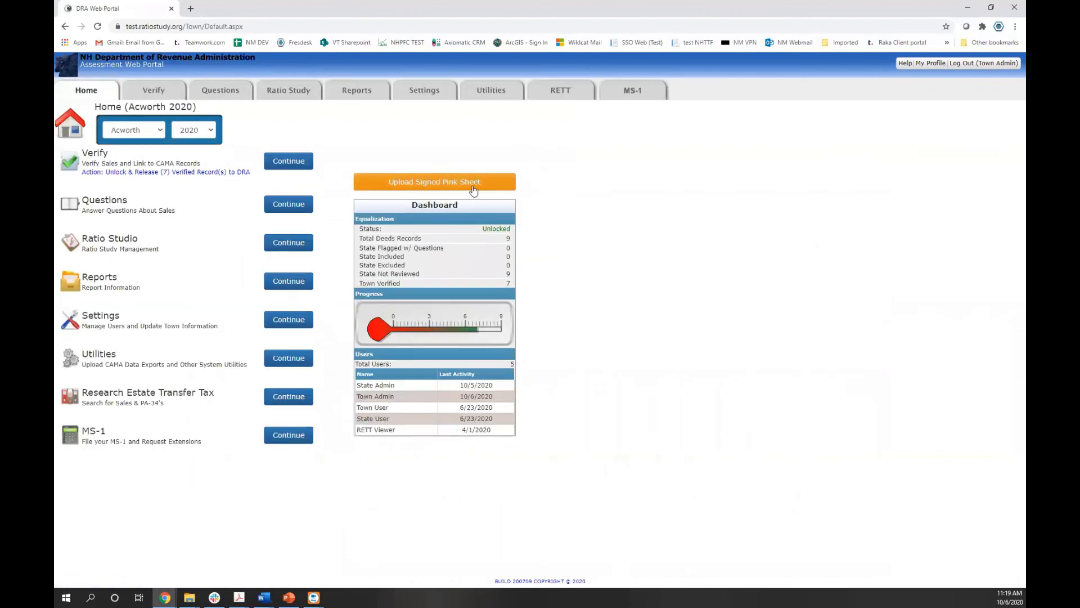
pyautogui.click(436, 185)
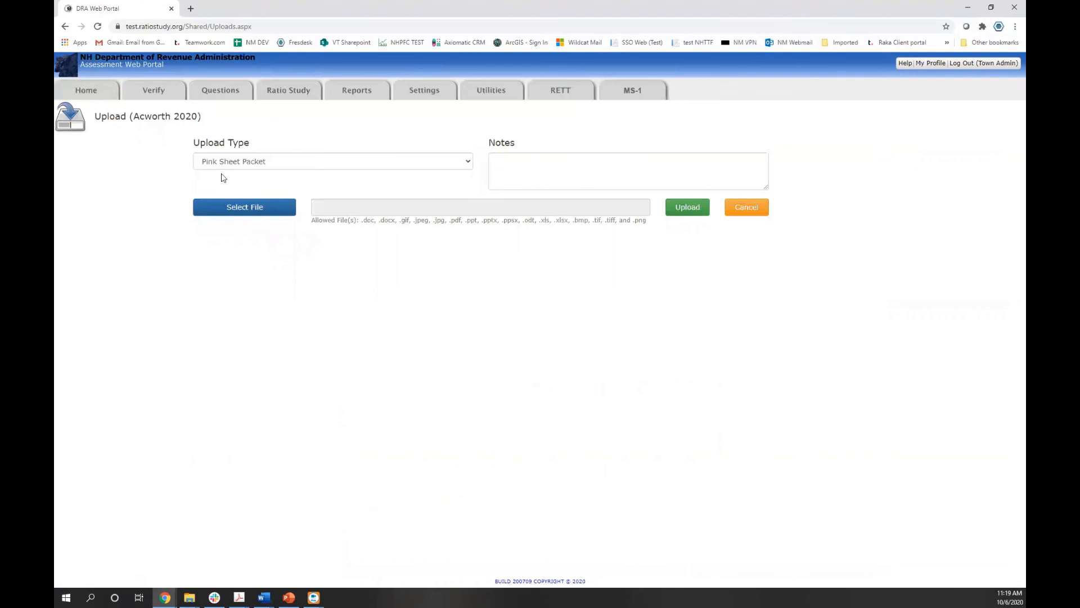
pyautogui.click(261, 209)
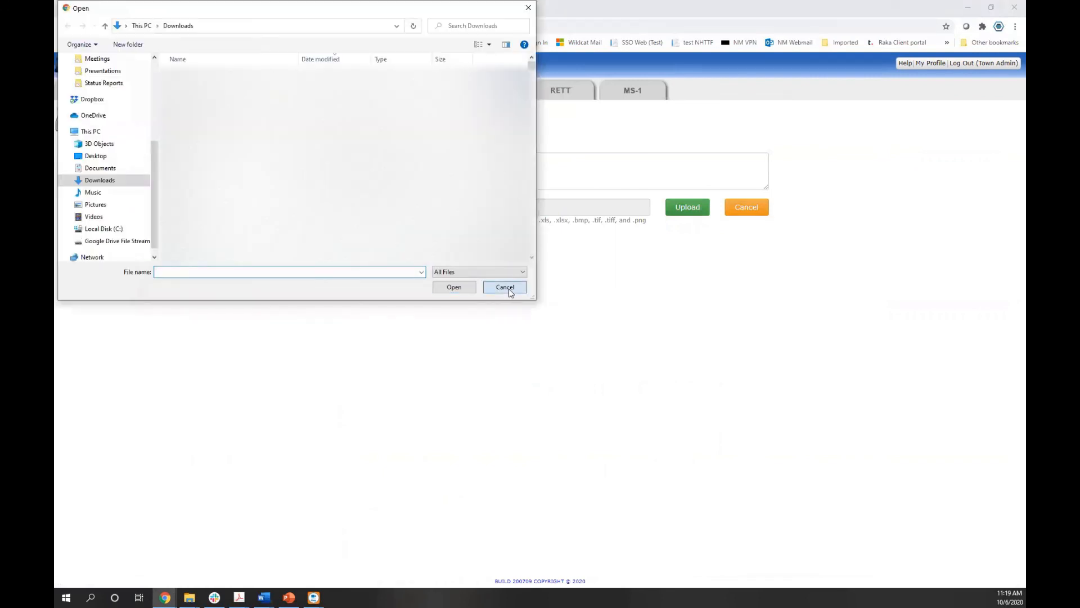
pyautogui.click(505, 287)
pyautogui.click(743, 207)
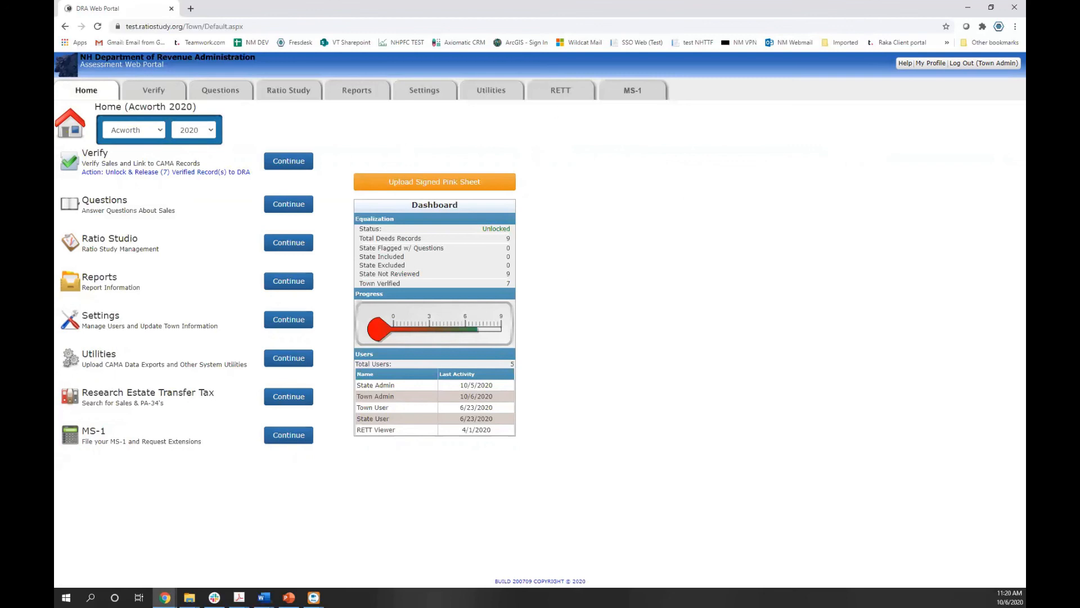
pyautogui.hotkey('alt', 'Tab')
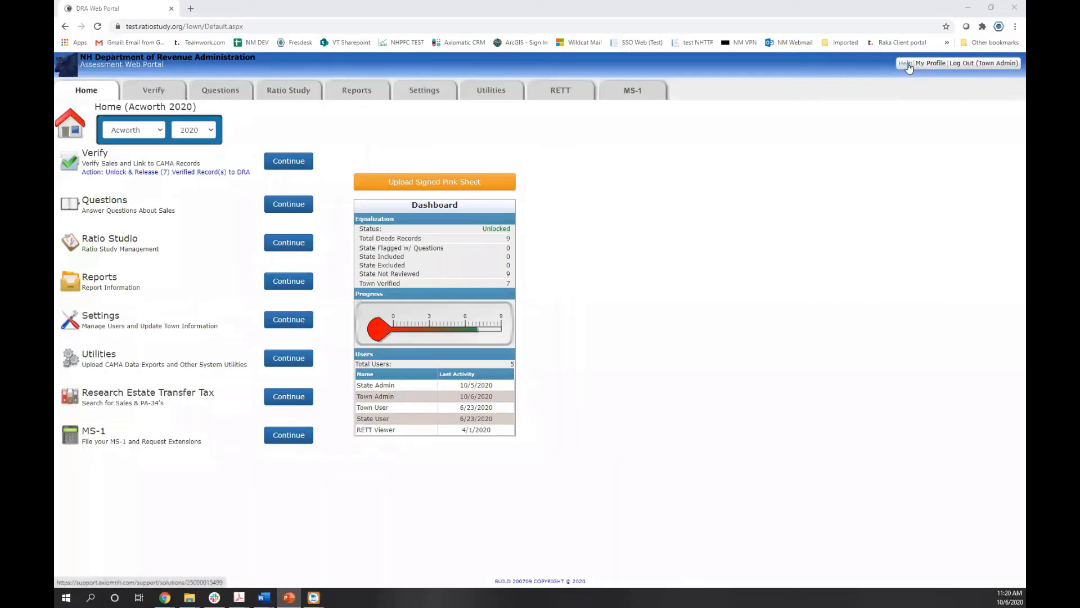
# Open the Uploading CAMA Data help article from the portal's Help solutions
pyautogui.click(907, 64)
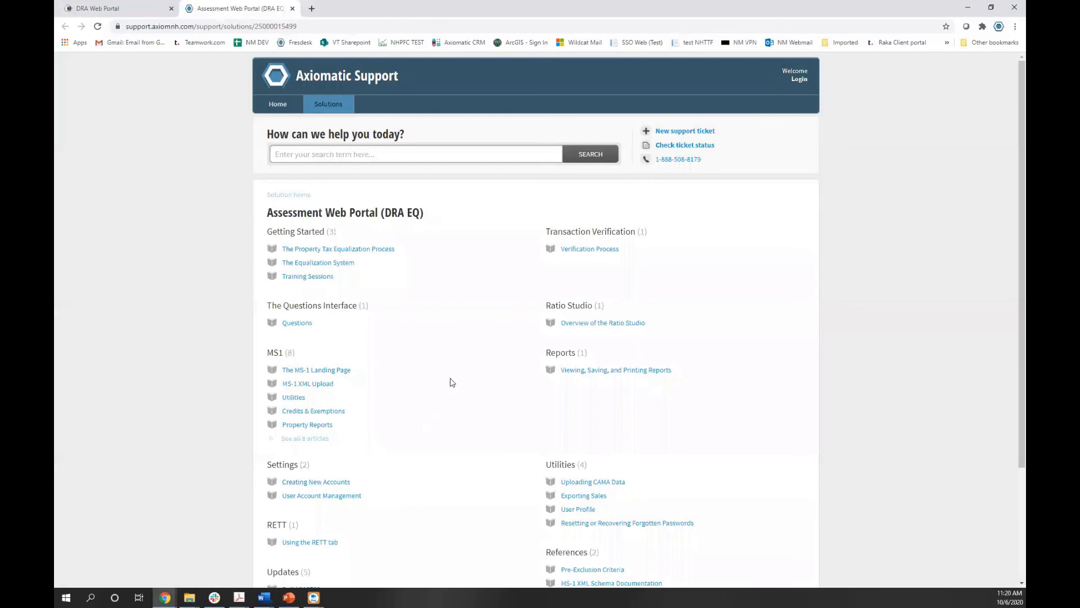
pyautogui.scroll(-1, 393, 300)
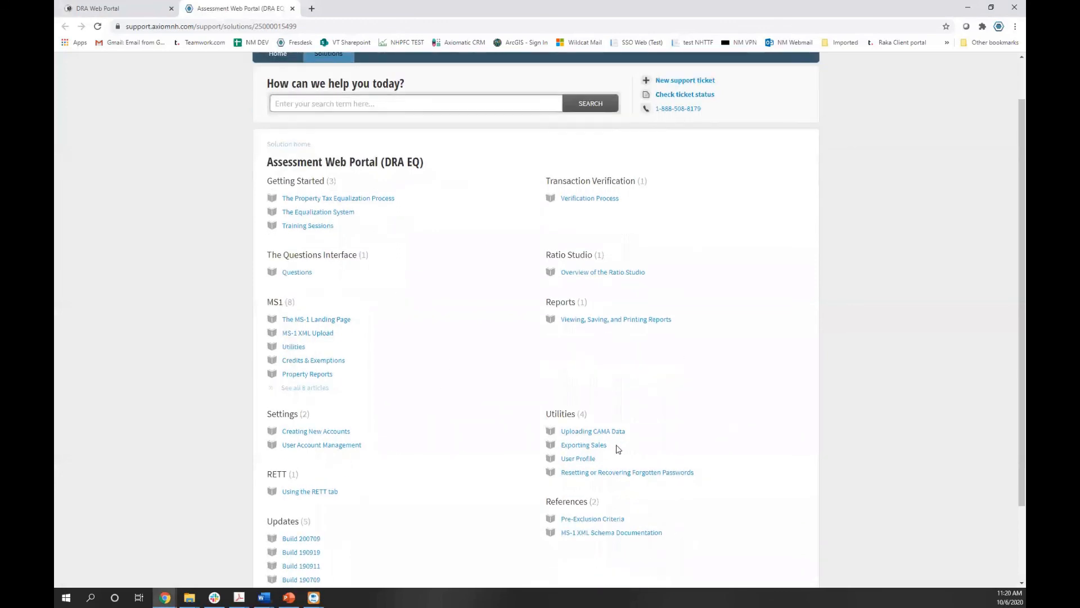
pyautogui.click(589, 431)
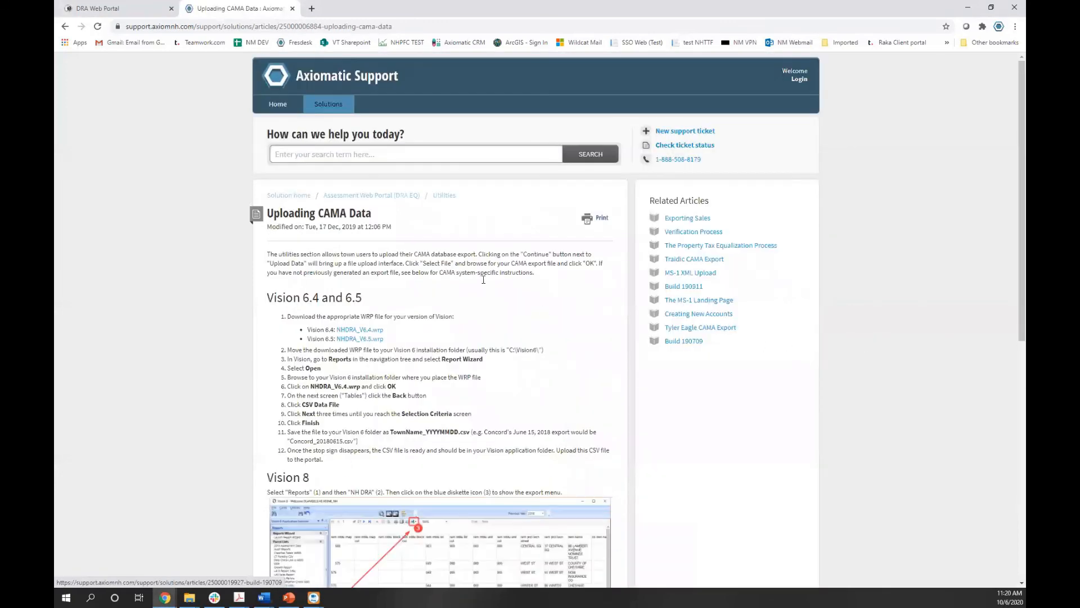
pyautogui.scroll(-8, 483, 279)
pyautogui.scroll(8, 437, 255)
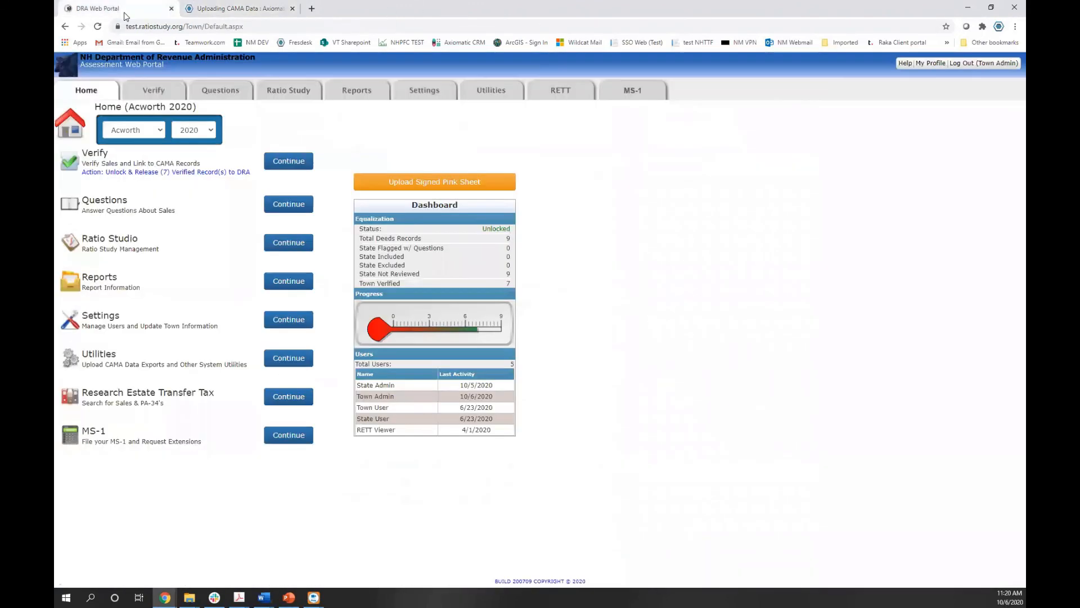
# Return to the portal tab, then resume the PowerPoint slide show
pyautogui.click(116, 11)
pyautogui.hotkey('alt', 'Tab')
pyautogui.hotkey('shift', 'F5')
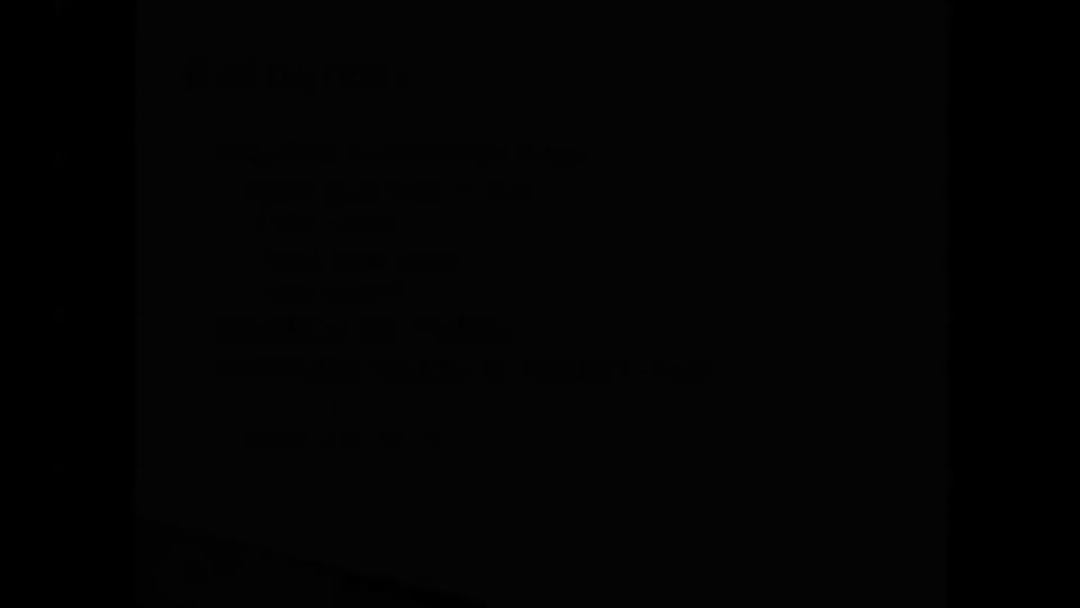